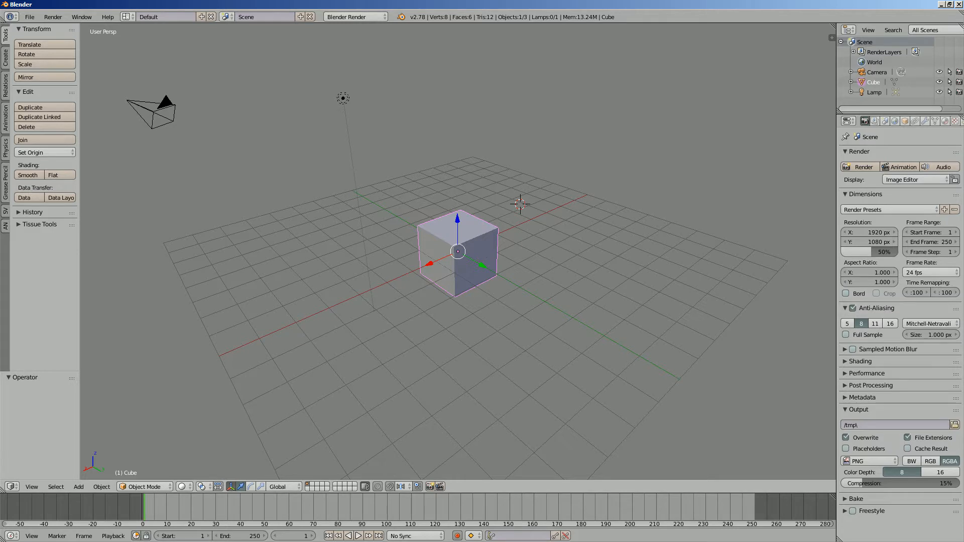
Step: Switch to the Compositing screen layout and set it up with an Animation Nodes editor above one wide 3D view
left_click(126, 16)
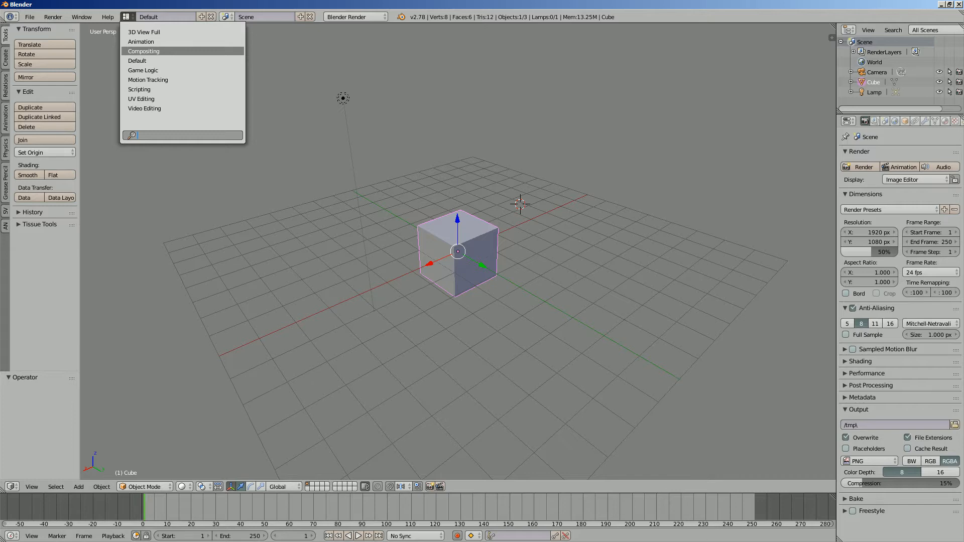
left_click(144, 52)
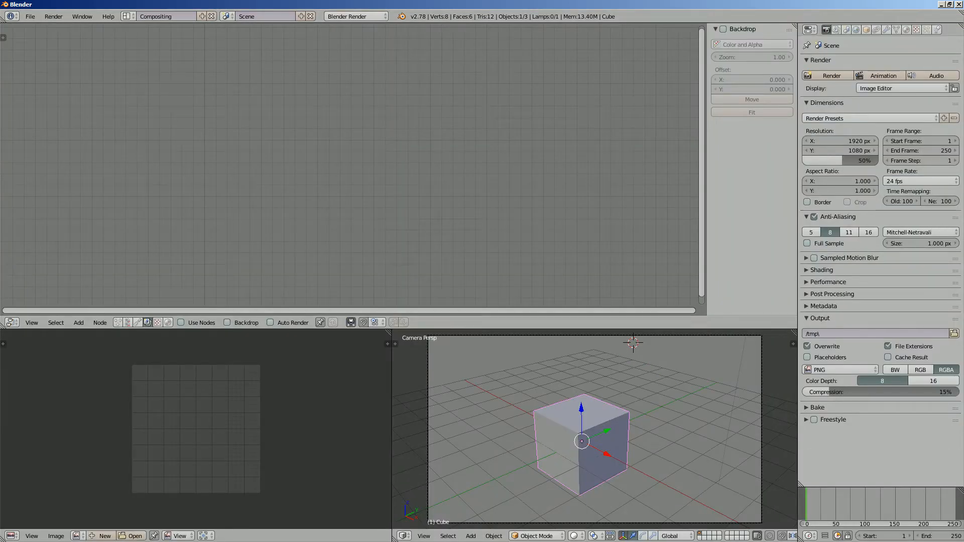
mouse_move(388, 330)
left_mouse_down()
mouse_move(388, 319)
mouse_move(412, 332)
mouse_move(371, 334)
left_mouse_up()
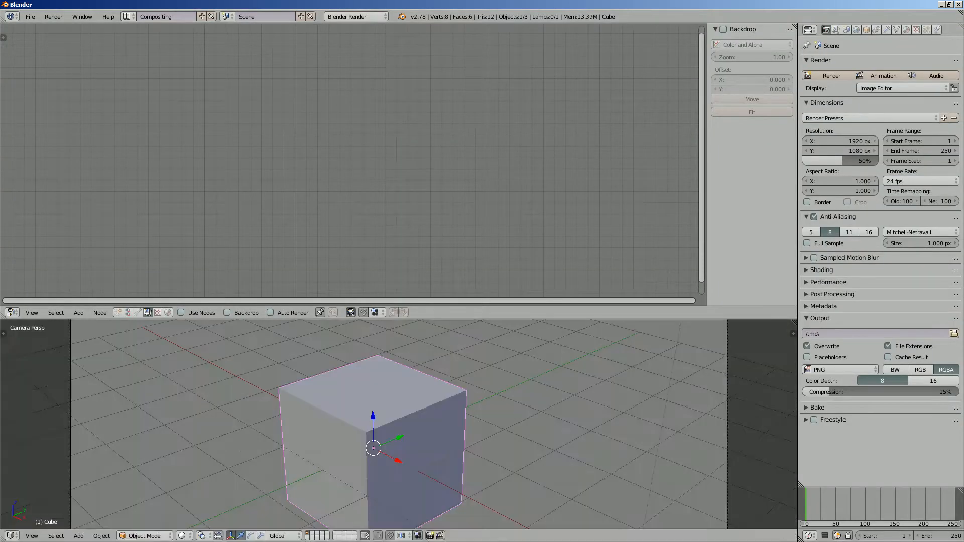
middle_click_drag(452, 427, 422, 427)
left_click(118, 312)
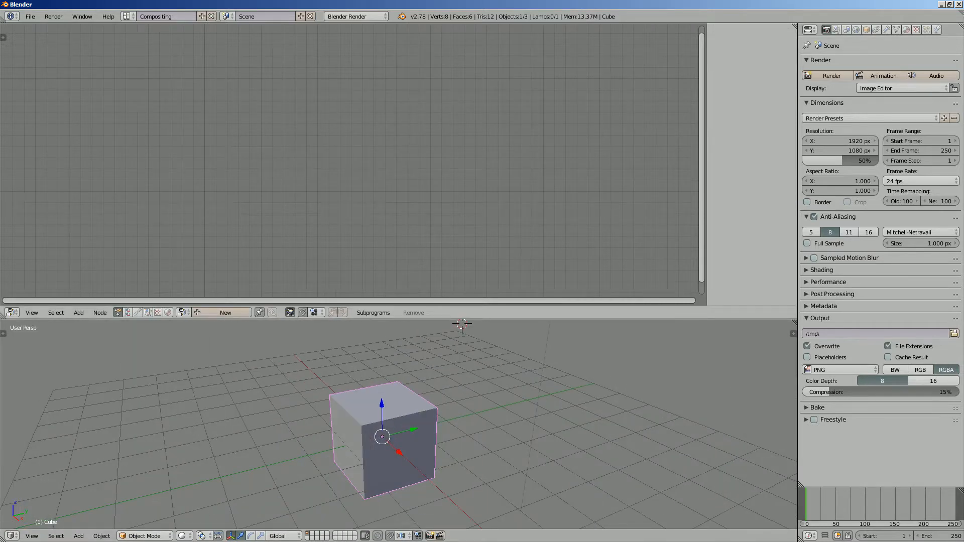
Step: Add a Get Spline Samples node to a new Animation Nodes tree
key("shift+a")
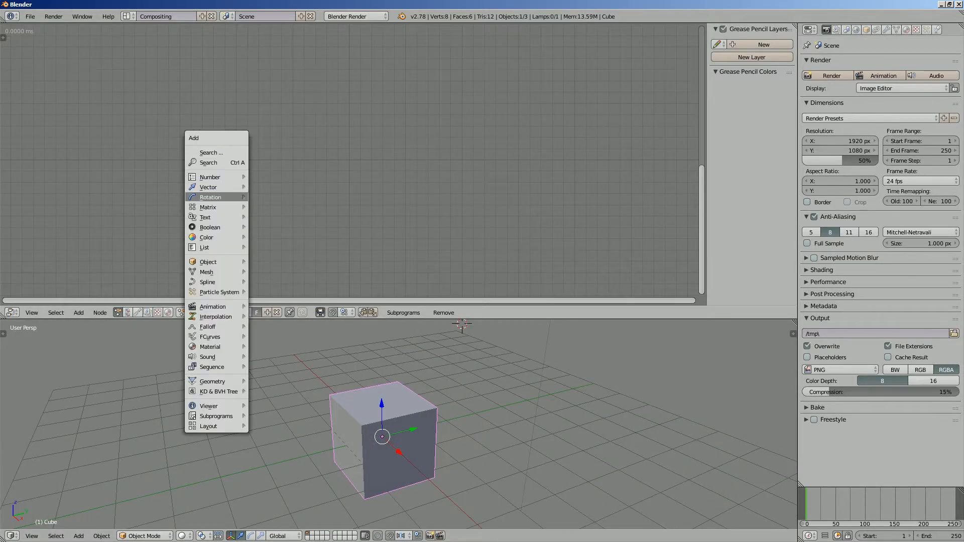
mouse_move(221, 281)
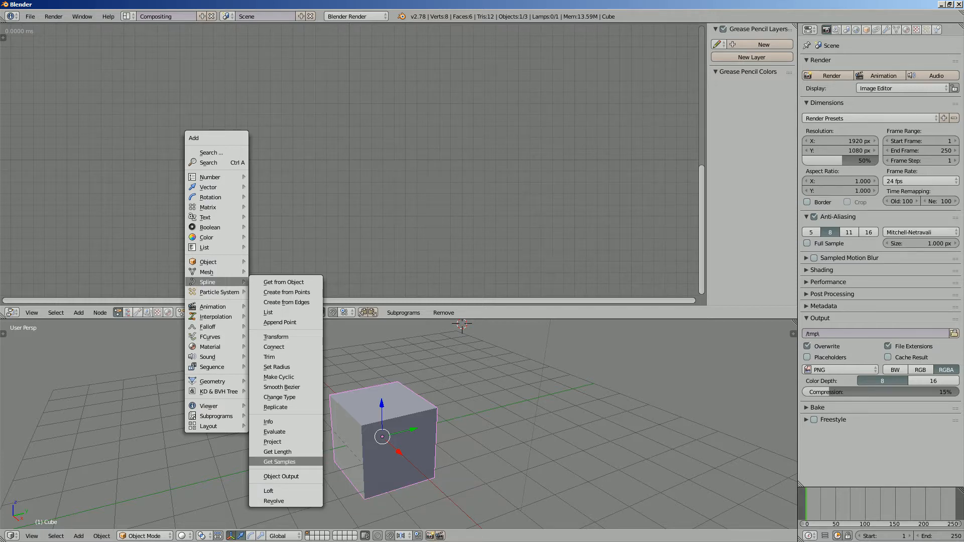
left_click(279, 462)
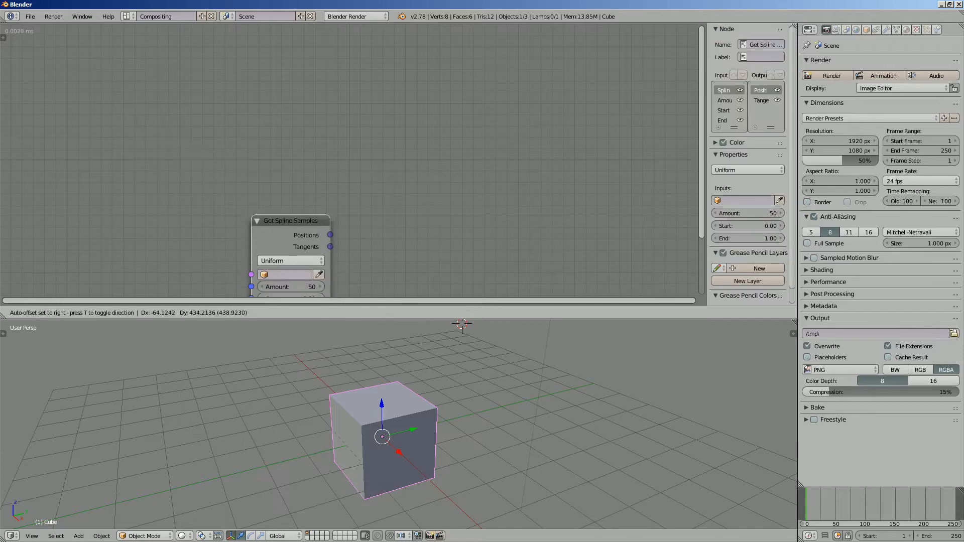
scroll(348, 160, "up", 2)
Step: Delete all the default objects from the scene
scroll(399, 424, "down", 4)
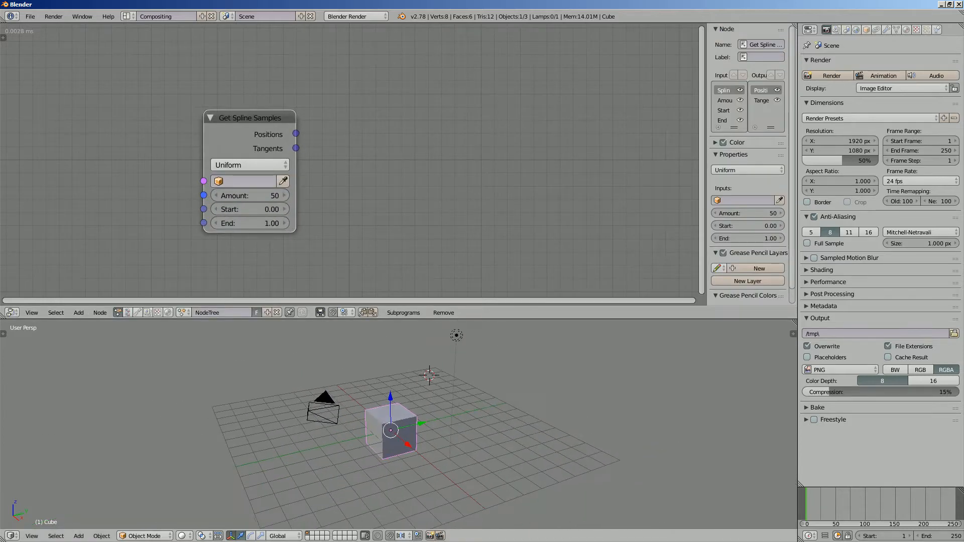
key("a")
key("a")
key("x")
key("Return")
Step: Add a Bezier circle, clear its location to the world origin and scale it up
middle_click_drag(385, 397, 351, 417)
key("shift+a")
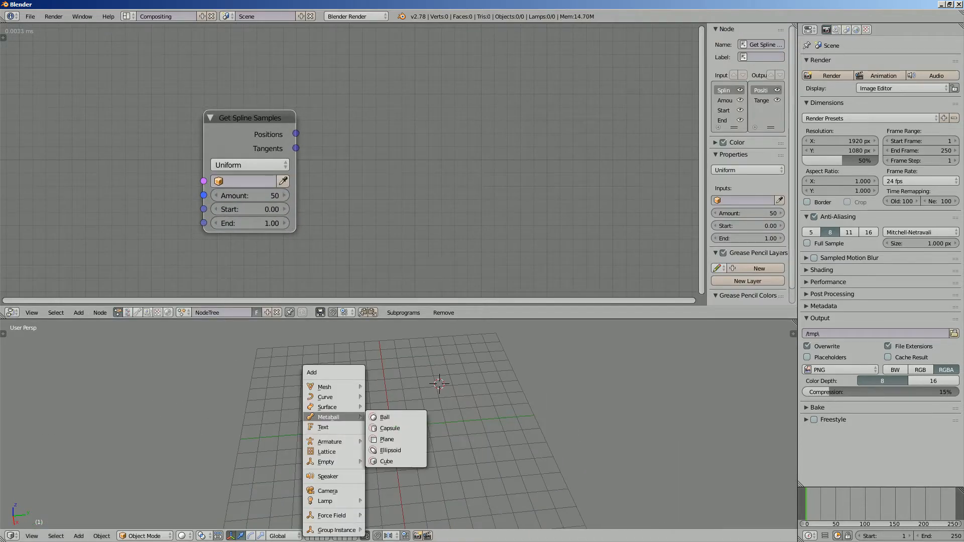
mouse_move(351, 396)
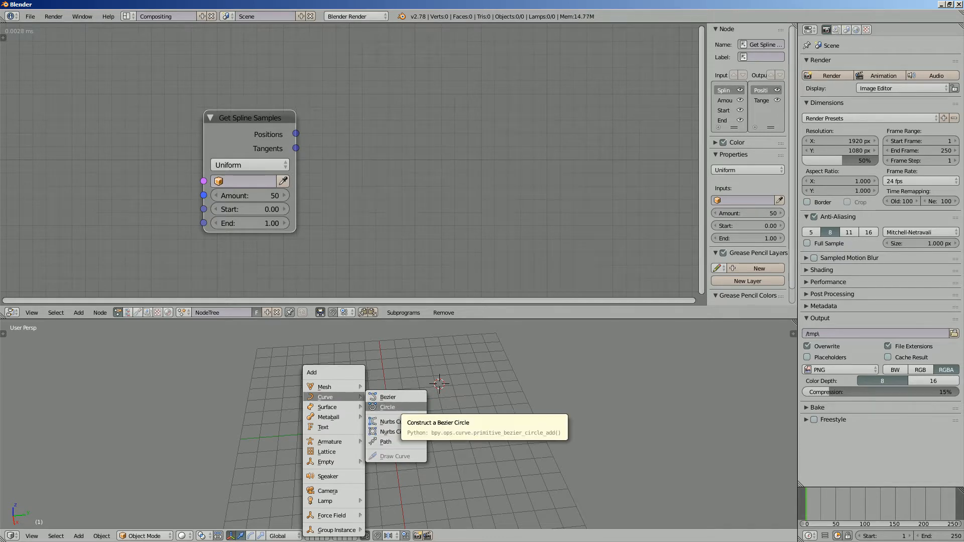
left_click(388, 408)
scroll(387, 407, "up", 2)
key("alt+g")
middle_click_drag(454, 407, 461, 434)
key("s")
left_click(521, 441)
middle_click_drag(520, 441, 520, 427)
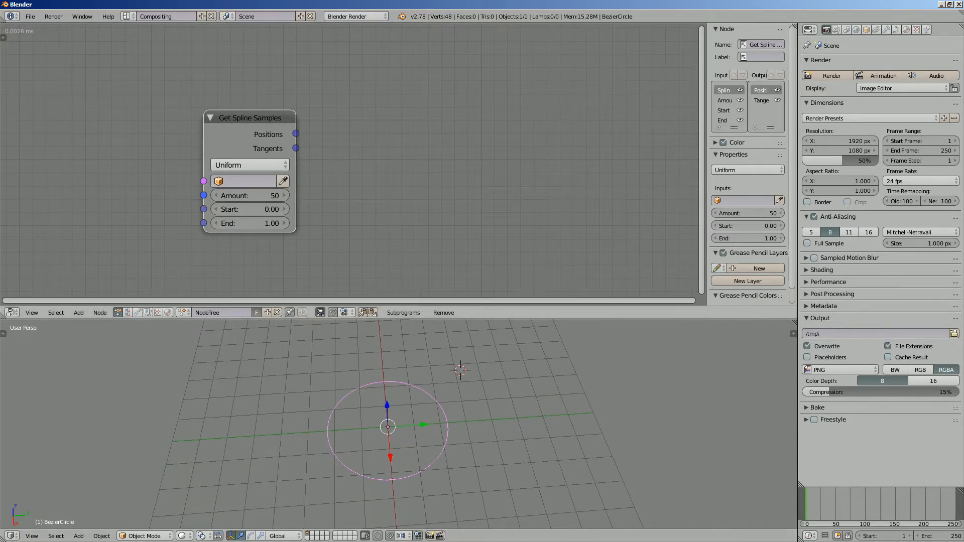
Step: Assign BezierCircle as the spline source of the Get Spline Samples node and widen the node to show the full name
scroll(256, 196, "up", 1)
left_click(241, 183)
left_click(221, 202)
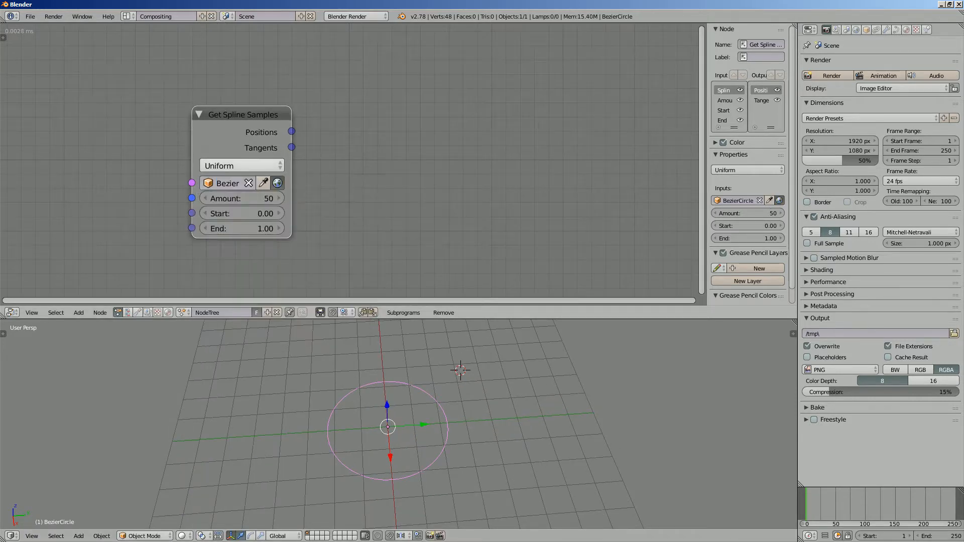
left_click_drag(241, 114, 243, 102)
middle_click_drag(244, 102, 202, 102)
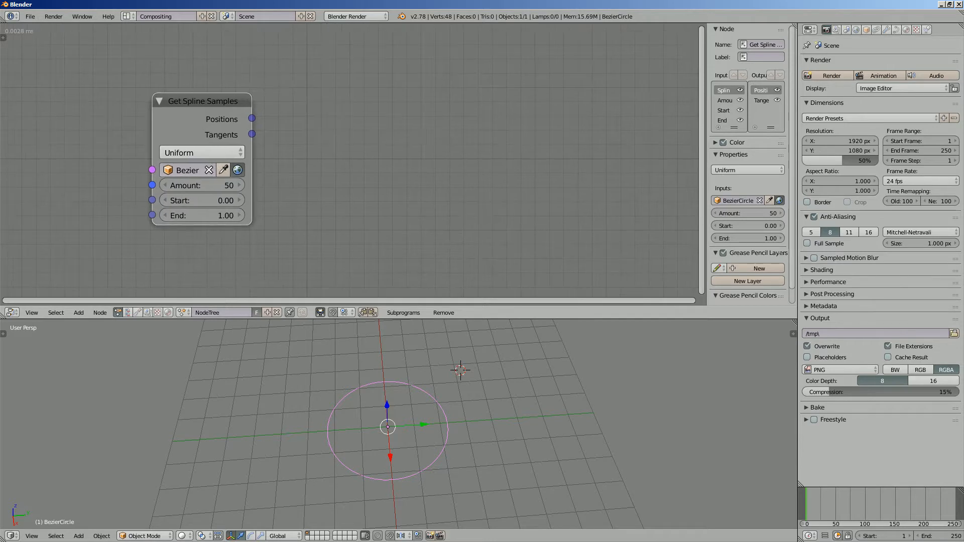
left_click_drag(252, 154, 308, 153)
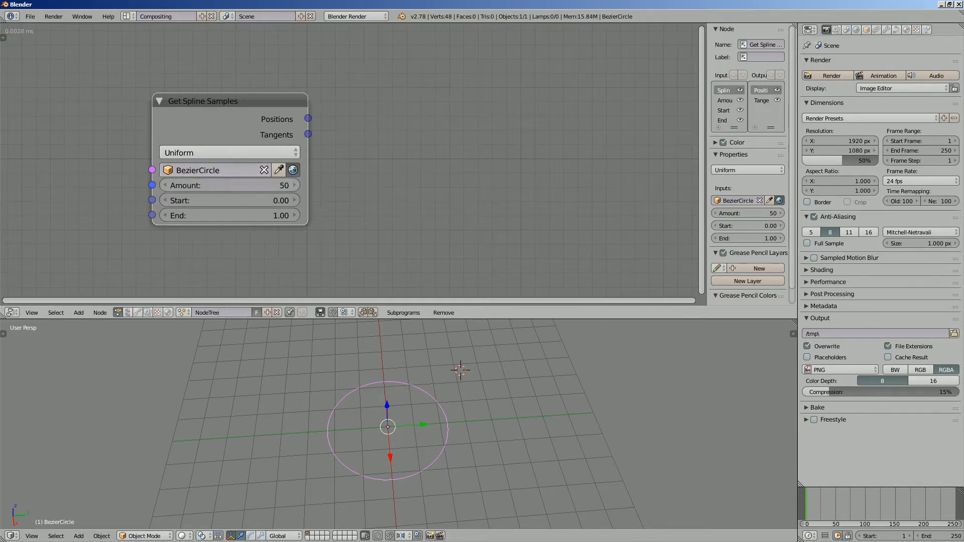
middle_click_drag(281, 185, 257, 174)
scroll(195, 165, "down", 1)
Step: Add an Ico Sphere, move it away from the circle and scale it down
middle_click_drag(453, 373, 445, 368)
key("shift+a")
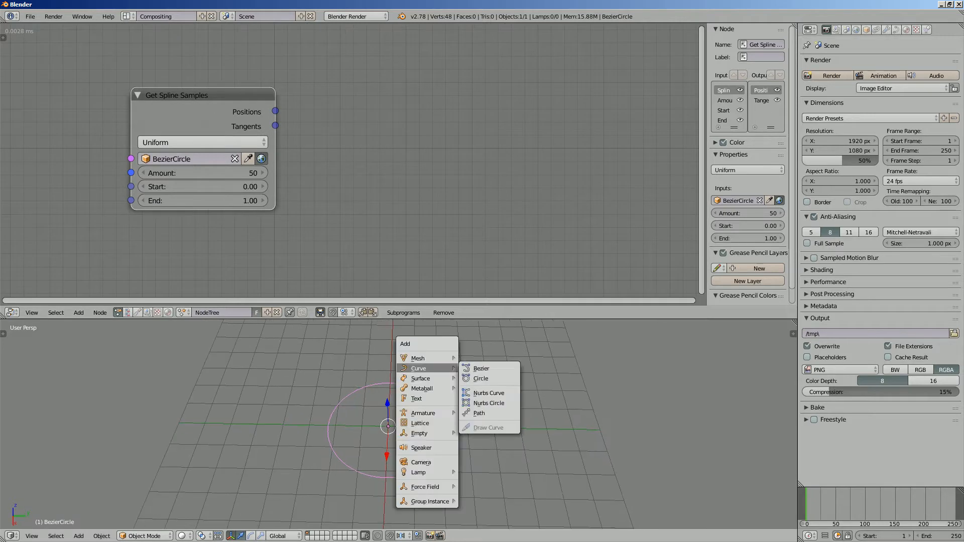
mouse_move(442, 358)
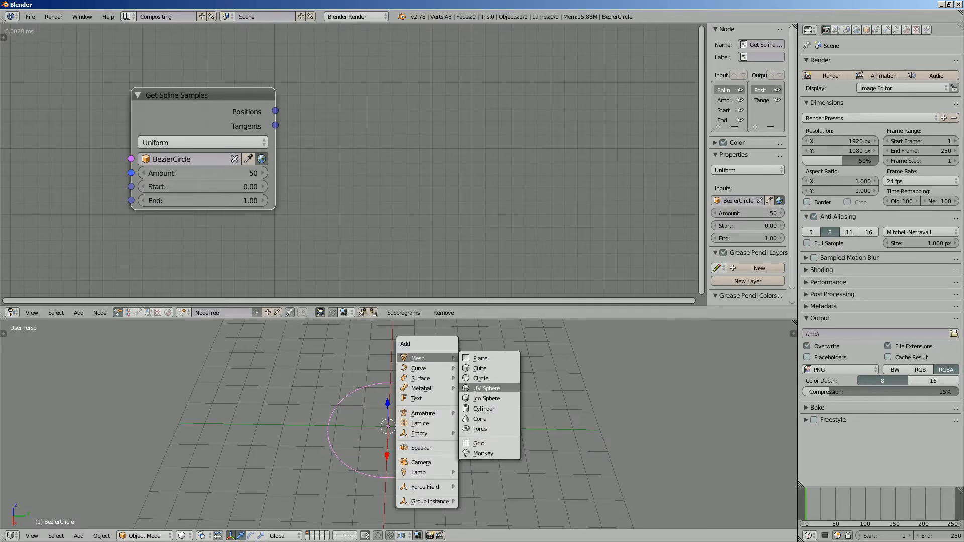
left_click(486, 398)
key("g")
left_click(546, 400)
key("s")
left_click(560, 378)
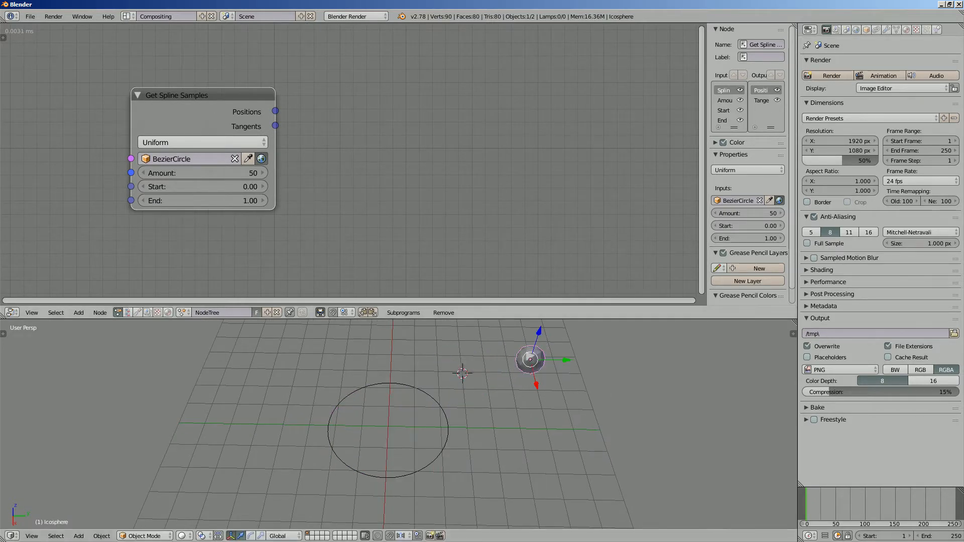
Step: Add an Object Instancer node beside the spline samples node and set Icosphere as its source object
middle_click_drag(356, 168, 355, 162)
key("shift+a")
mouse_move(353, 161)
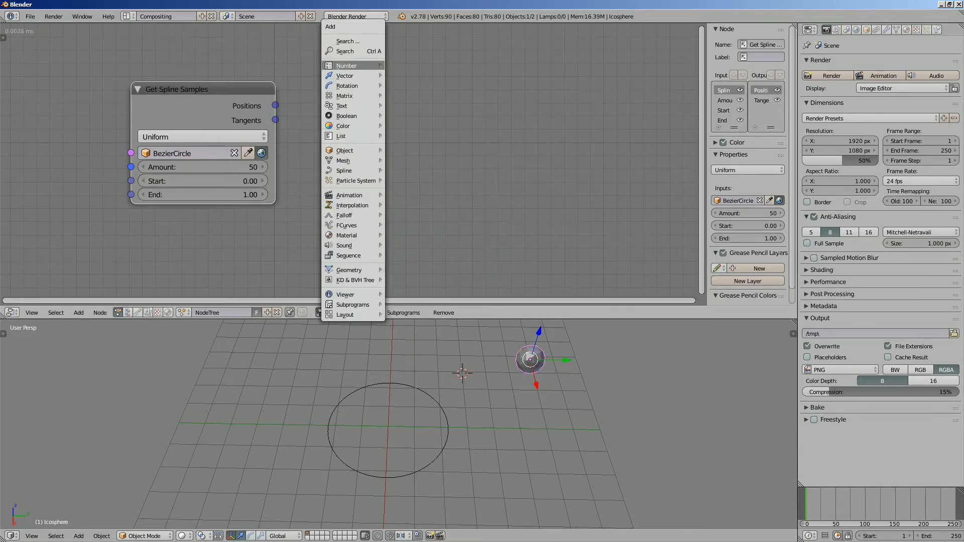
left_click(345, 51)
type("object ins")
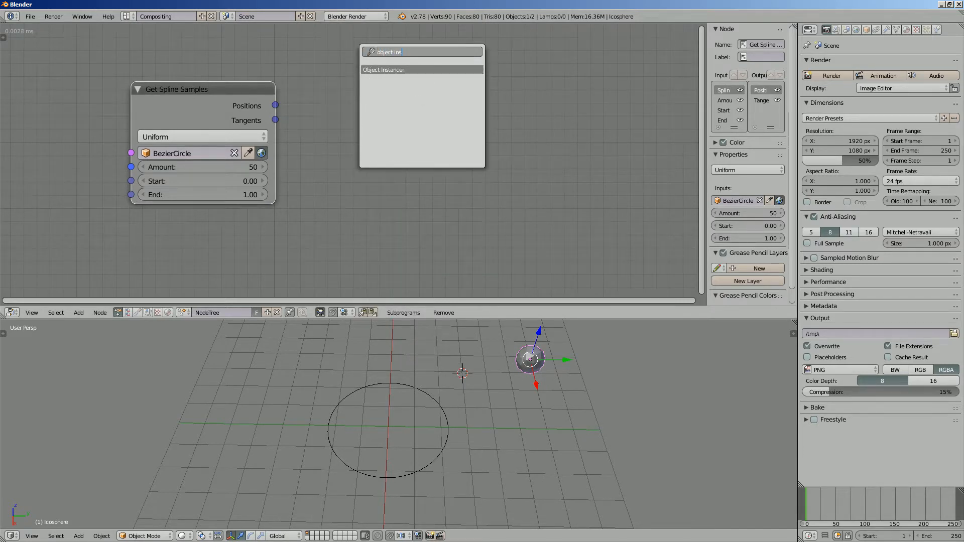
key("Return")
left_click(371, 98)
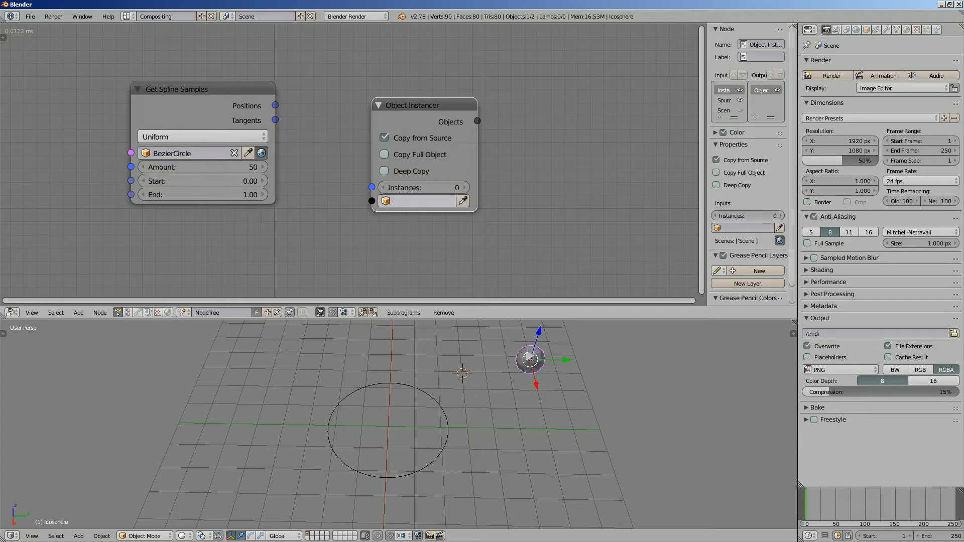
left_click(463, 201)
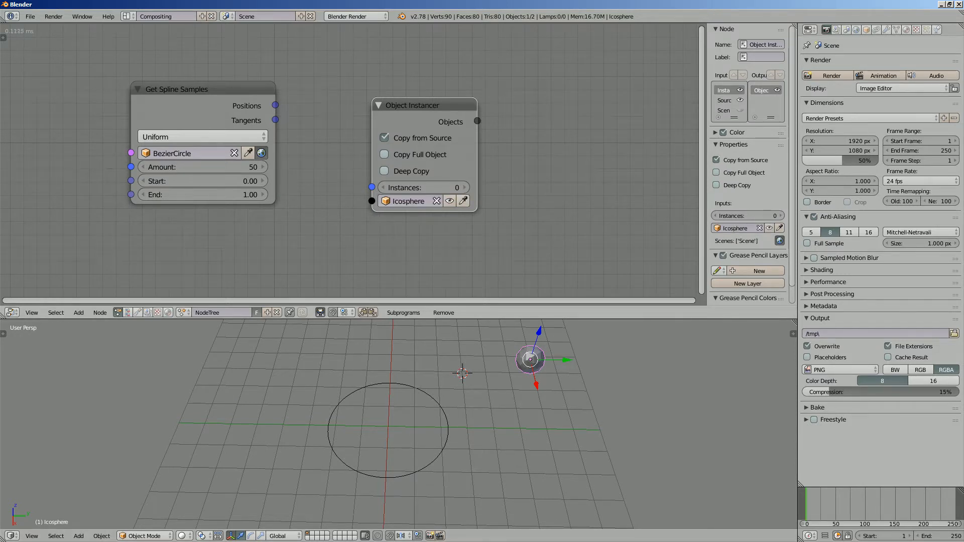
Step: Connect the spline samples' Positions output to the Object Instancer's Instances input
left_click_drag(412, 105, 391, 78)
left_click_drag(275, 105, 314, 133)
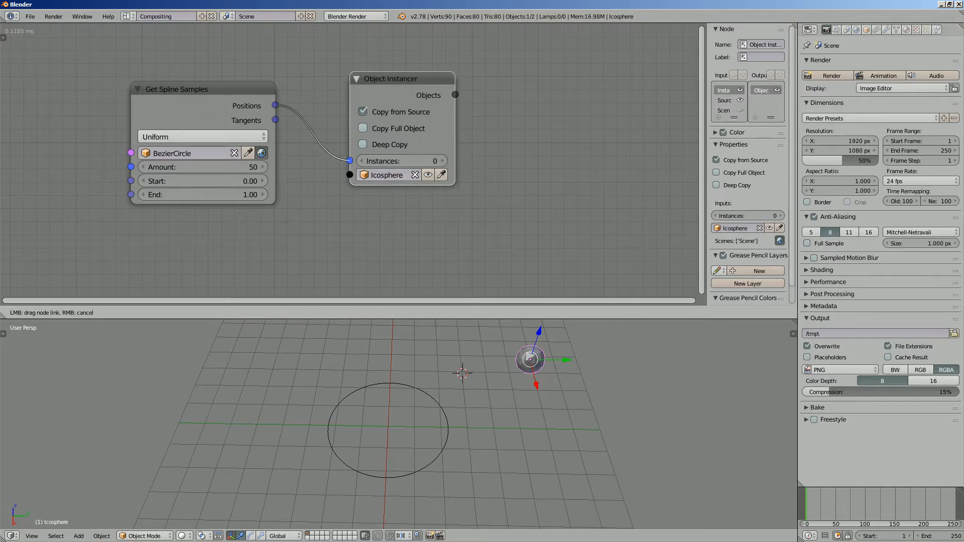
left_click_drag(350, 161, 350, 160)
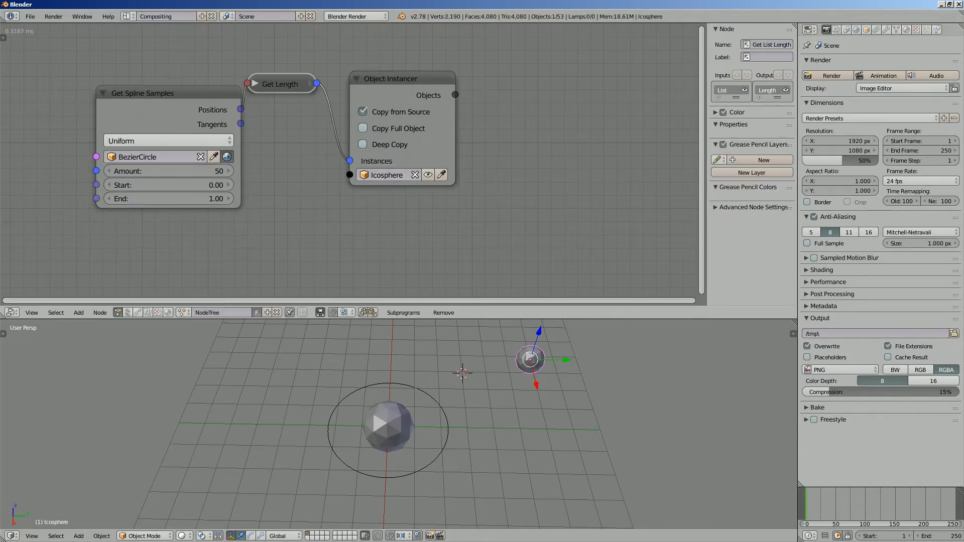
Step: Add an Object Transforms Output node with X, Y and Z location enabled, and feed it the Object Instancer's objects
left_click_drag(390, 78, 403, 79)
key("shift+a")
left_click(517, 118)
type("object t")
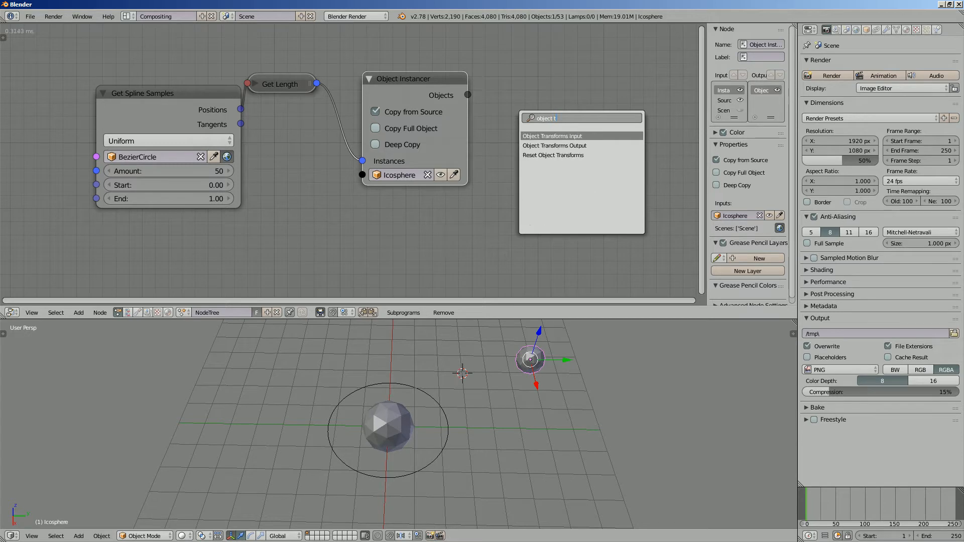
key("Down")
key("Return")
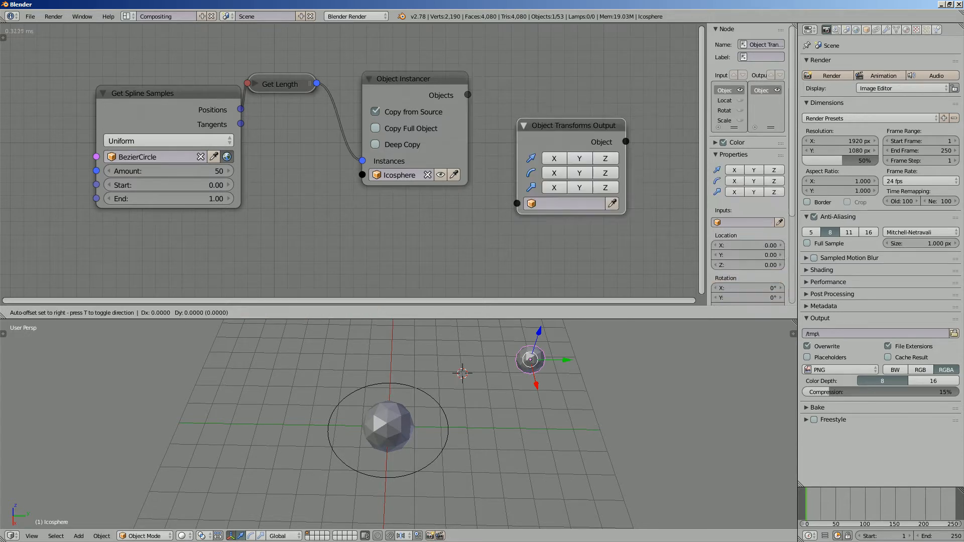
left_click(518, 120)
left_click_drag(554, 158, 605, 159)
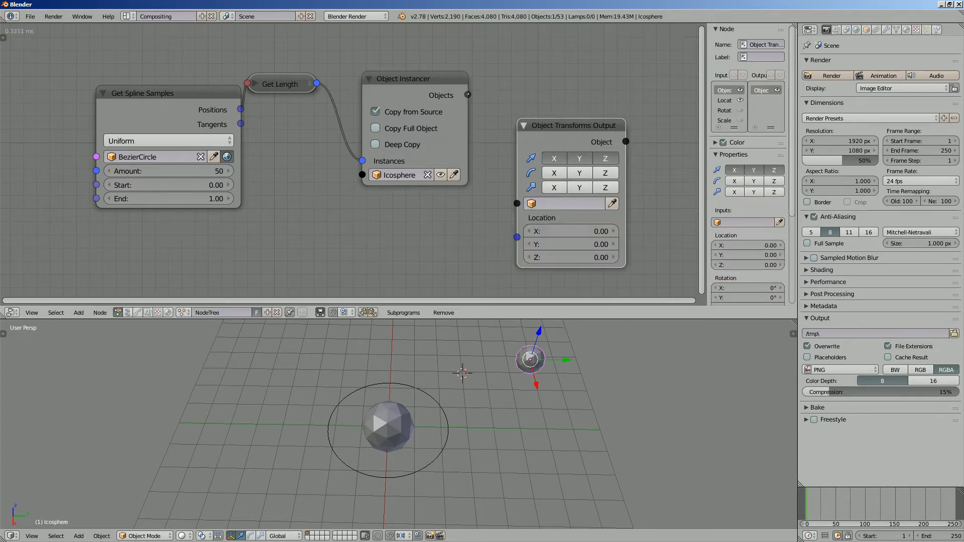
left_click_drag(468, 95, 516, 203)
left_click_drag(401, 79, 392, 31)
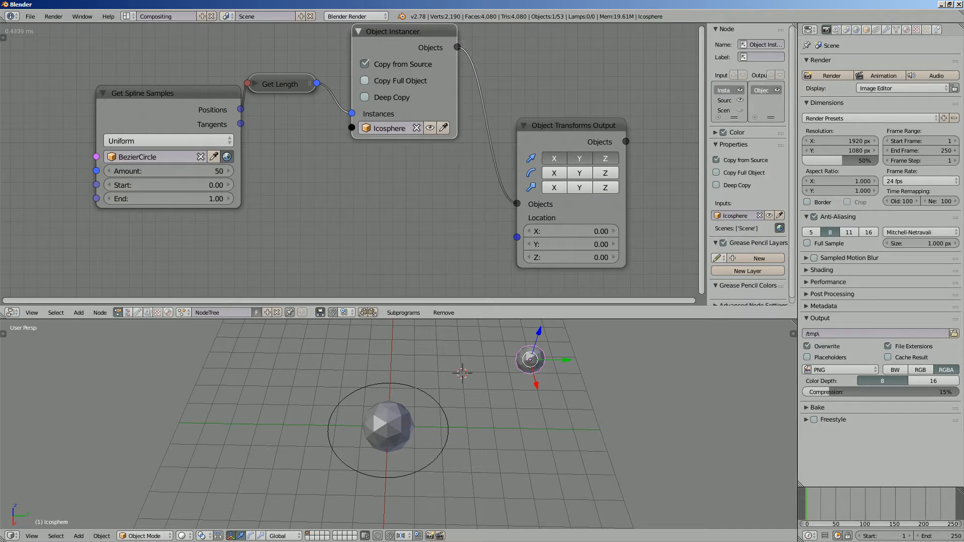
Step: Connect the spline Positions to the transforms output's Location input and set the sample Amount to 8
left_click(168, 94)
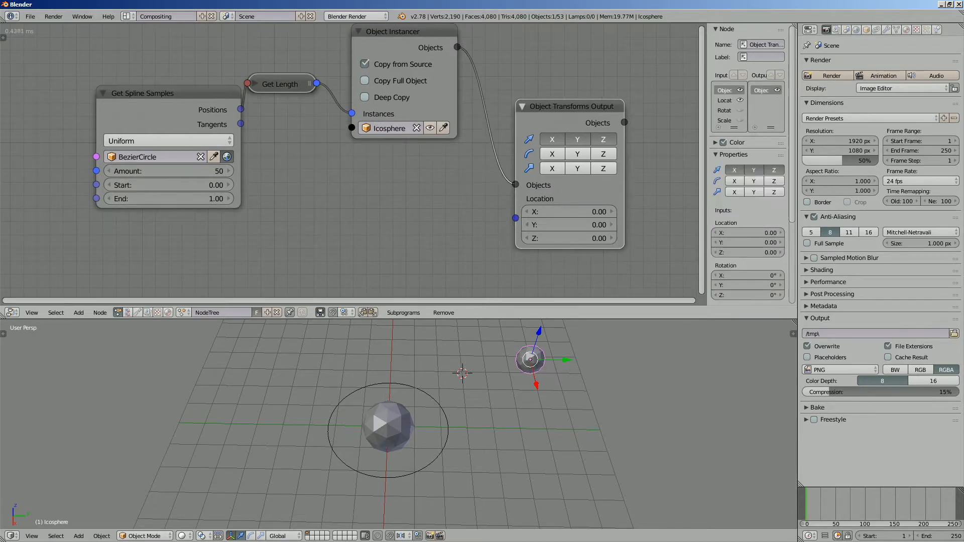
left_click_drag(168, 94, 114, 119)
left_click_drag(186, 134, 515, 198)
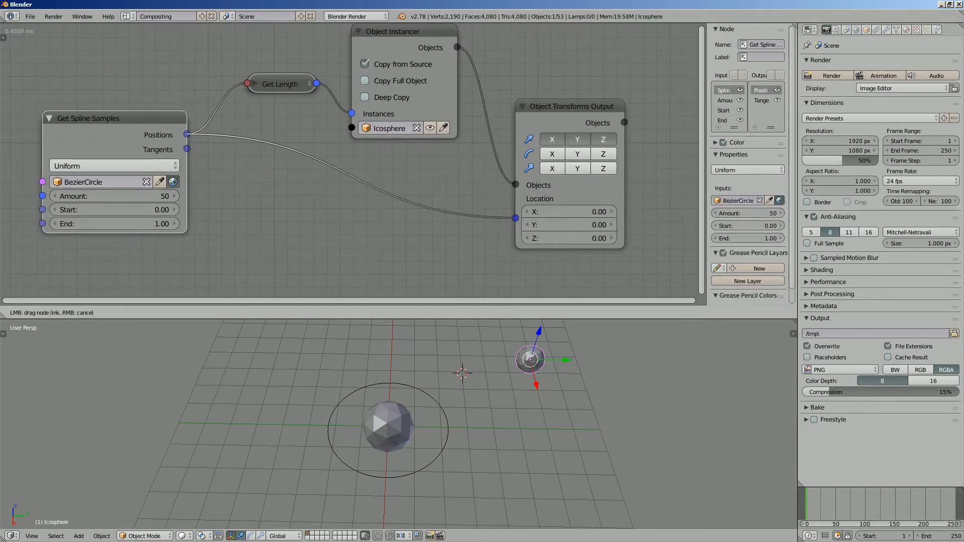
left_click_drag(115, 196, 64, 195)
Step: Add a torus mesh beside the icosphere and make it the Object Instancer's source object
middle_click_drag(402, 427, 396, 384)
key("shift+a")
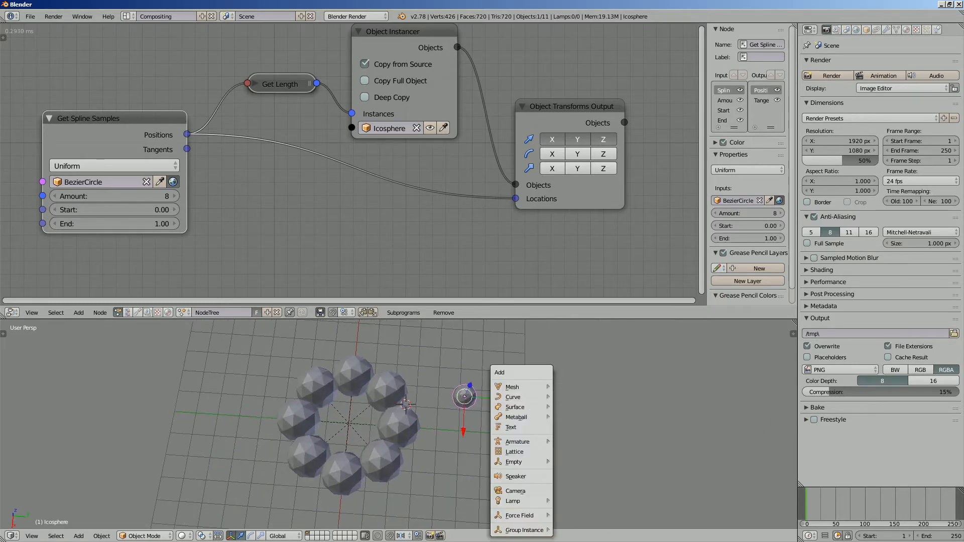
mouse_move(513, 387)
left_click(574, 458)
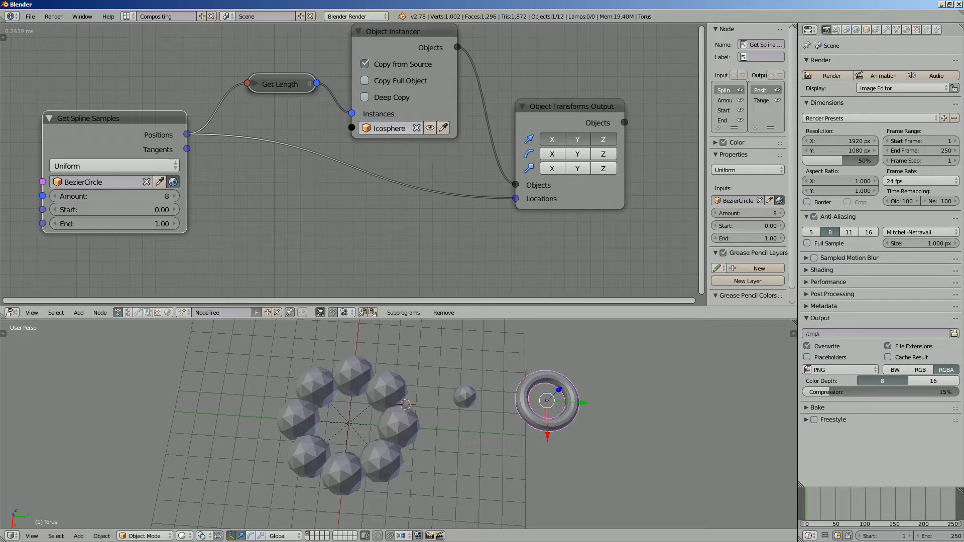
left_click(443, 128)
middle_click_drag(470, 442, 476, 437)
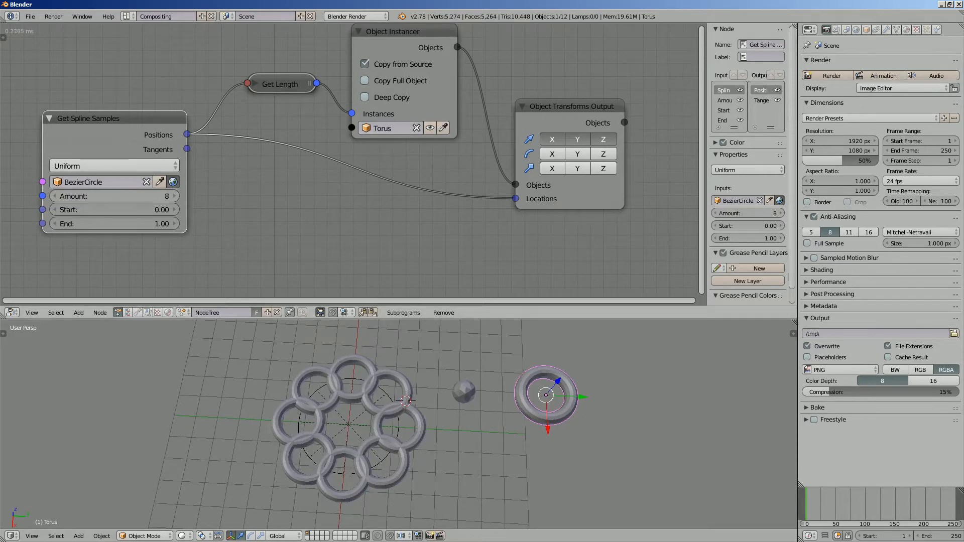
Step: Set the spline sampling range to Start 0.38 and End 0.97 on the Get Spline Samples node
left_click_drag(114, 196, 127, 224)
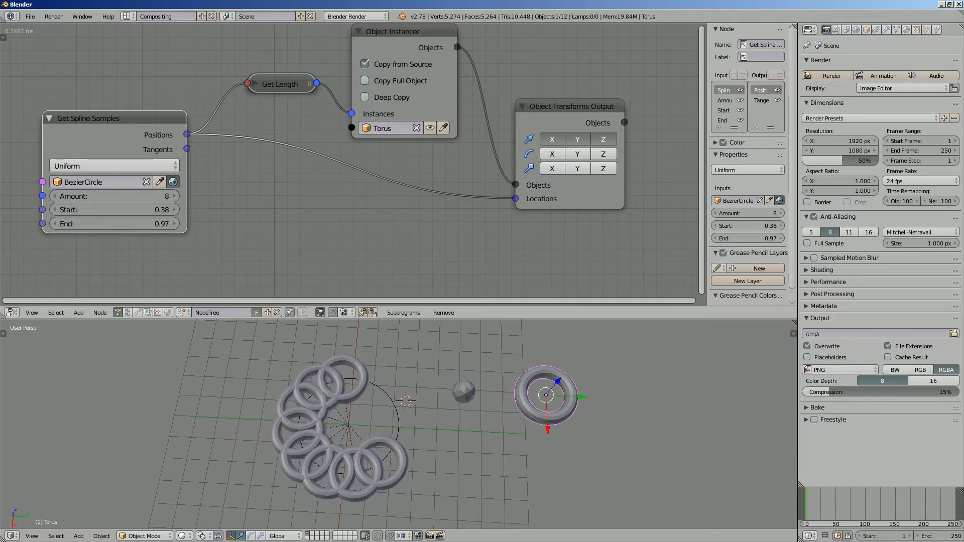
Step: Select the Bezier circle and slightly reposition the Get Spline Samples and Object Transforms Output nodes
mouse_move(442, 422)
middle_mouse_down()
mouse_move(414, 418)
mouse_move(433, 407)
middle_mouse_up()
scroll(414, 417, "up", 1)
right_click(402, 406)
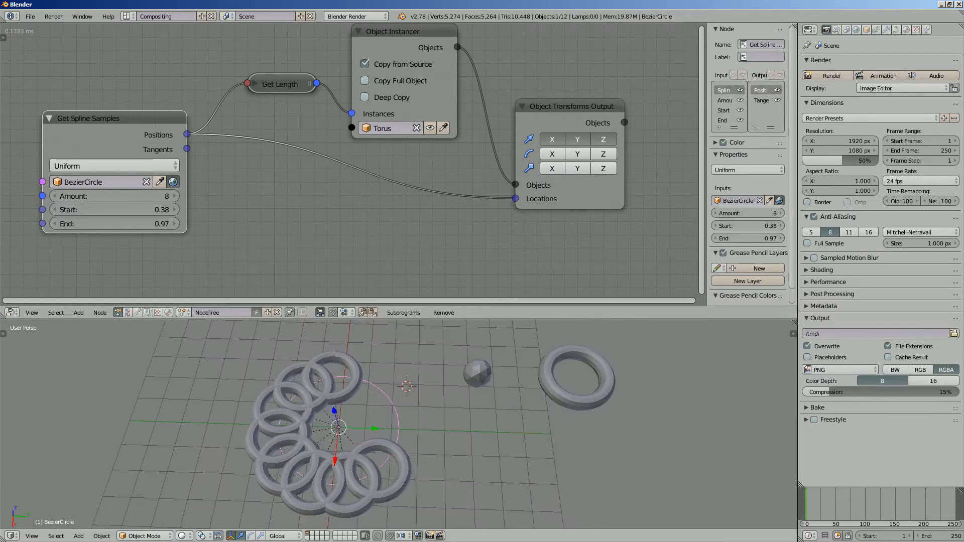
scroll(399, 424, "down", 1)
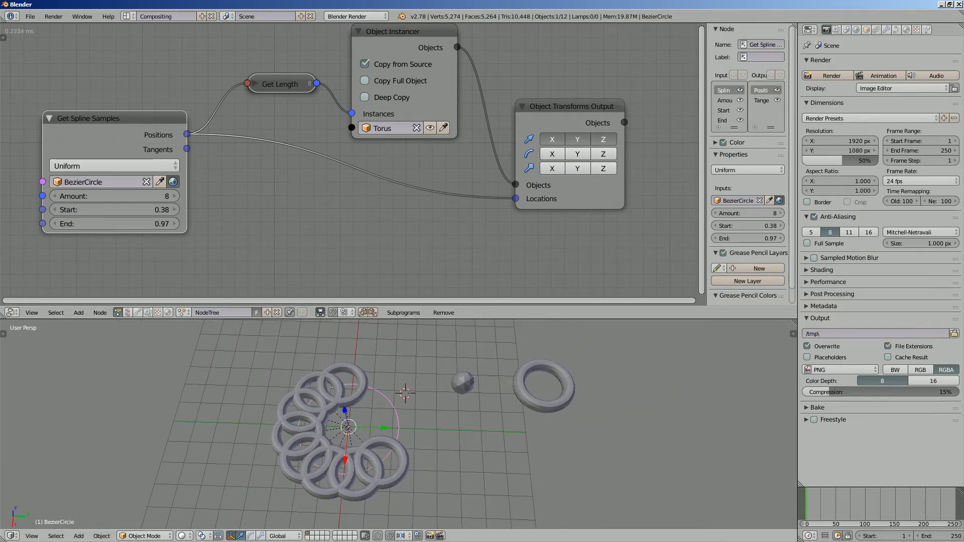
left_click_drag(114, 119, 129, 119)
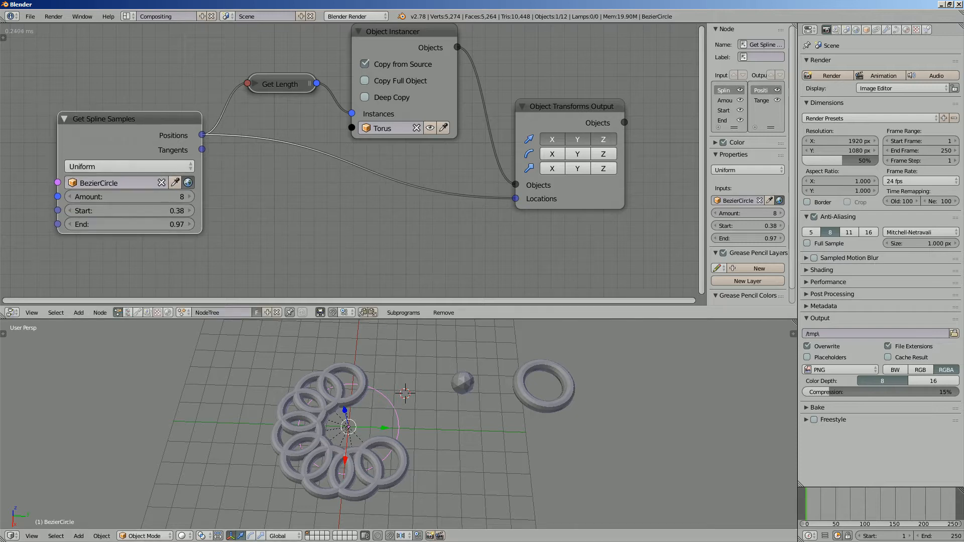
middle_click_drag(351, 166, 340, 163)
left_click_drag(557, 101, 569, 101)
scroll(569, 102, "down", 1)
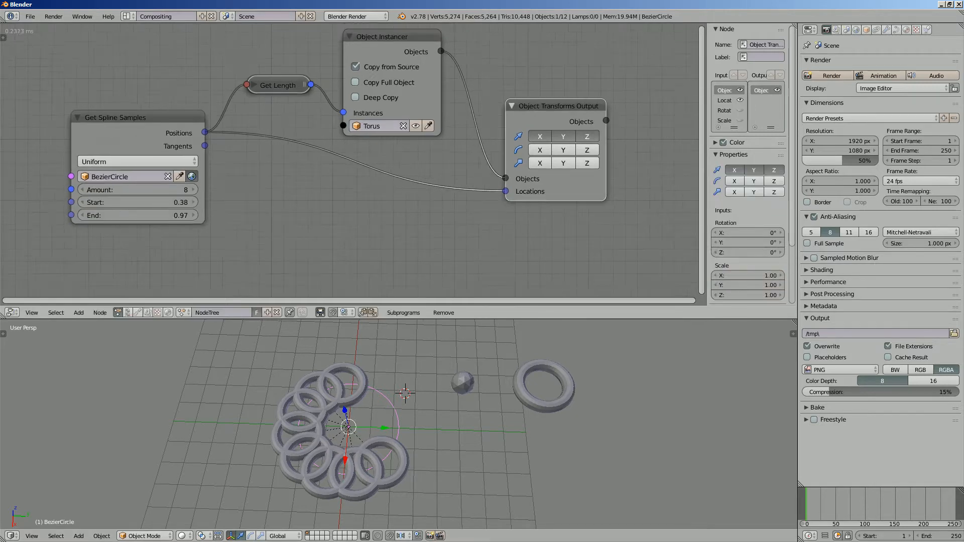
middle_click_drag(569, 102, 551, 101)
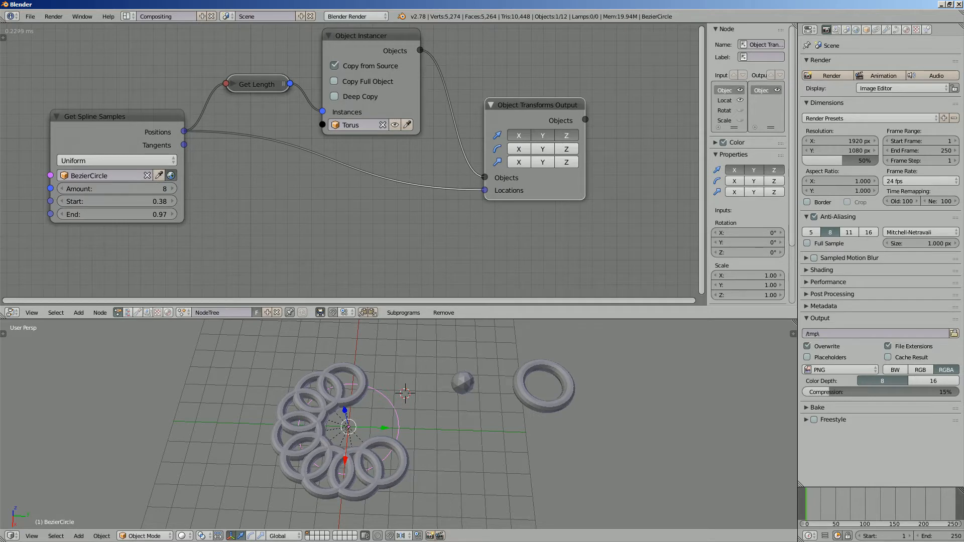
Step: Add a Bezier Spline from Points node beyond the Object Transforms Output node
scroll(602, 159, "down", 2)
middle_click_drag(603, 159, 543, 169)
key("shift+a")
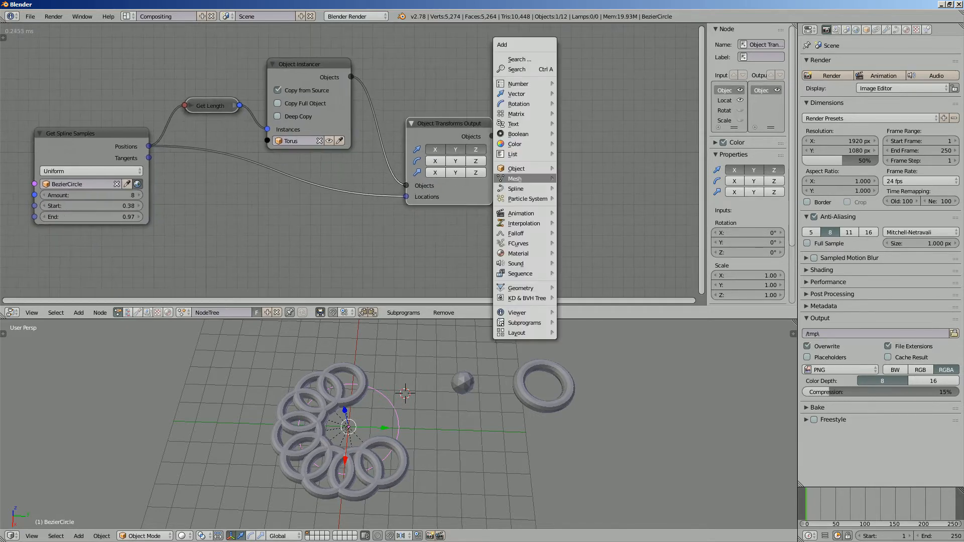
left_click(535, 71)
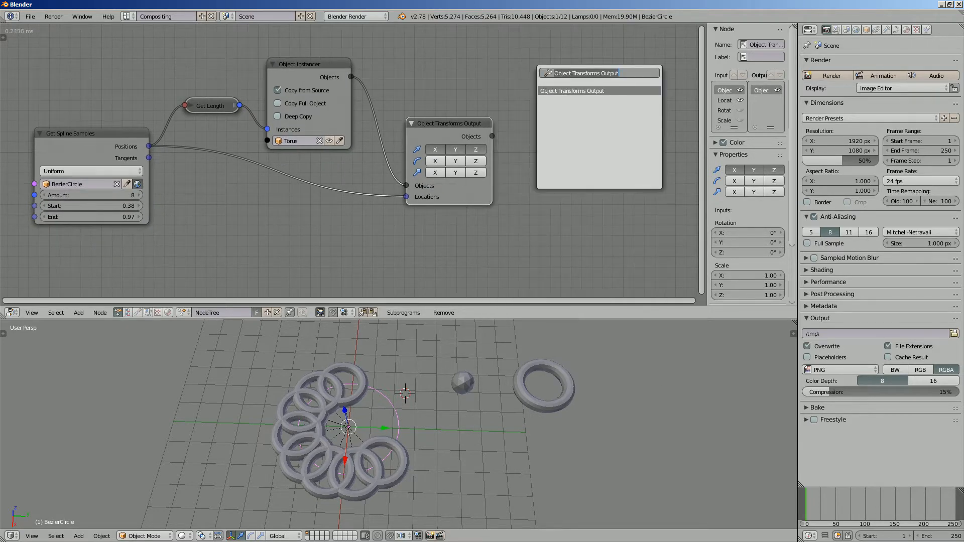
type("spline")
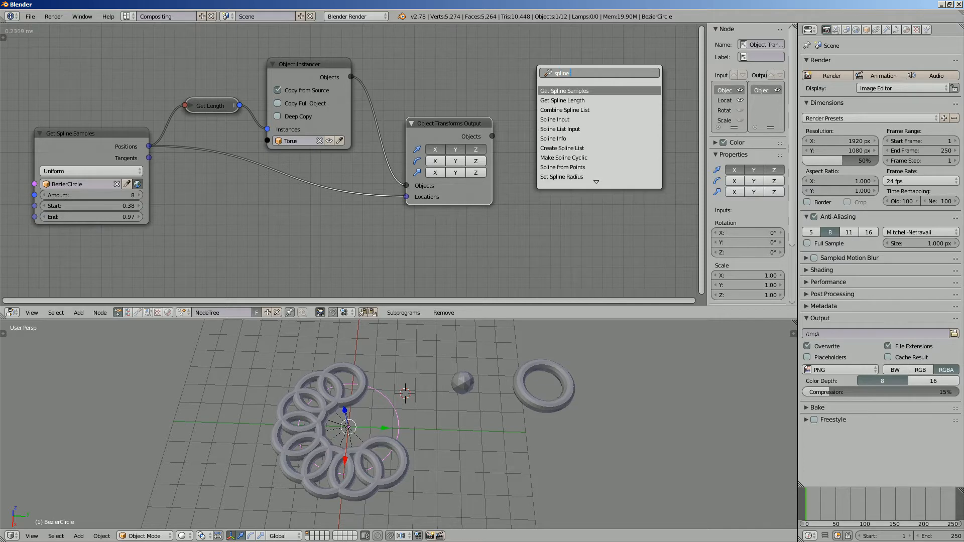
type(" from")
key("Return")
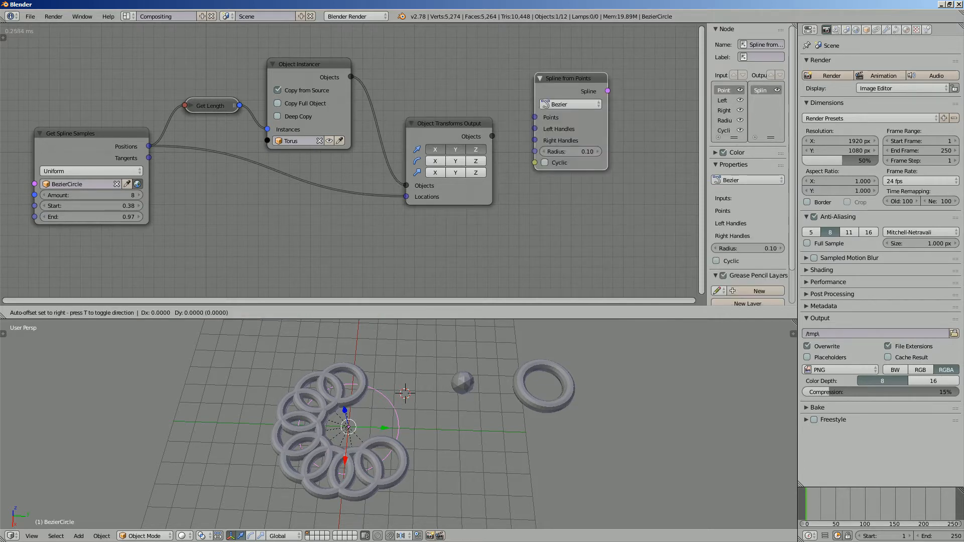
left_click(549, 77)
left_click_drag(567, 82, 585, 99)
Step: Hide the node editor's properties sidebar and widen the node editor and 3D view by narrowing the render settings area
mouse_move(585, 99)
middle_mouse_down()
mouse_move(470, 107)
mouse_move(579, 116)
middle_mouse_up()
scroll(470, 107, "up", 1)
key("n")
left_click_drag(691, 141, 716, 141)
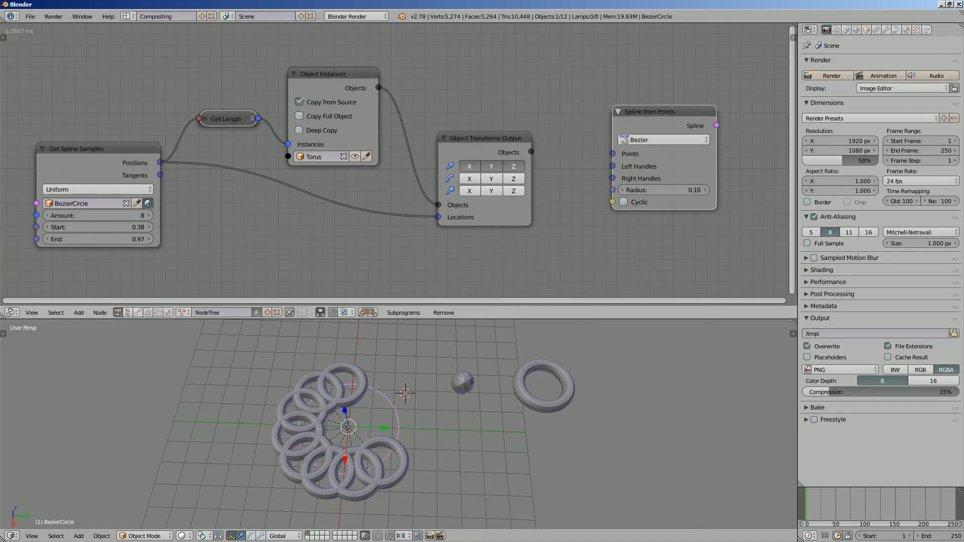
middle_click_drag(667, 130, 667, 130)
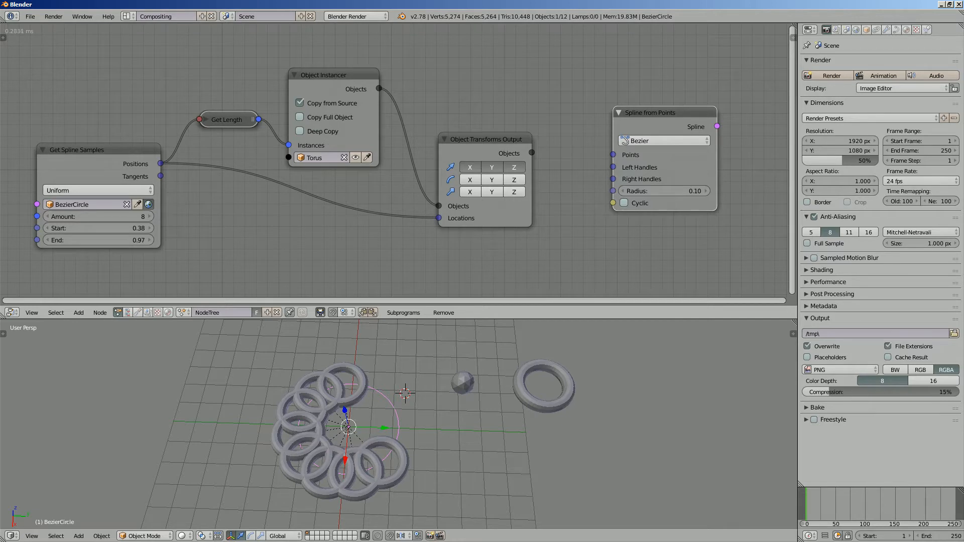
left_click_drag(797, 251, 870, 251)
scroll(431, 159, "up", 2)
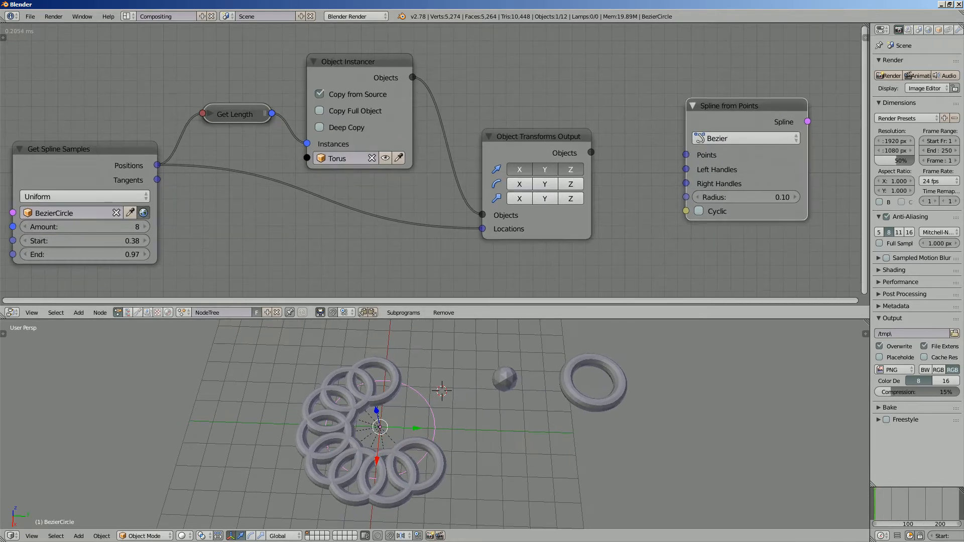
Step: Move the Object Transforms Output and Object Instancer nodes higher to free space below them
scroll(431, 160, "down", 1)
middle_click_drag(531, 139, 526, 141)
left_click_drag(527, 140, 536, 103)
left_click_drag(350, 71, 356, 58)
scroll(320, 131, "down", 1)
middle_click_drag(340, 374, 338, 371)
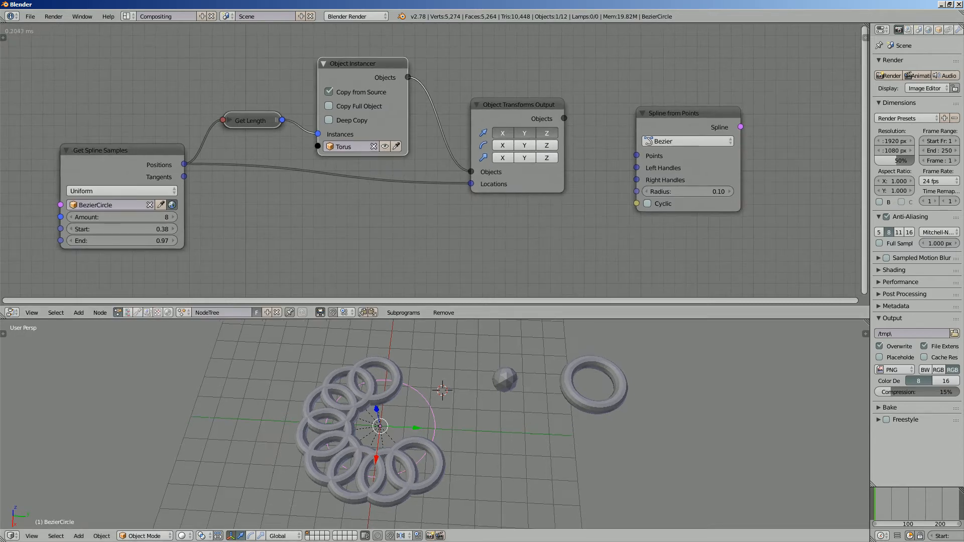
Step: Add a Curve Object Output node after Spline from Points and create a new Target curve object for it
scroll(336, 370, "down", 2)
middle_click_drag(626, 369, 585, 366)
key("shift+a")
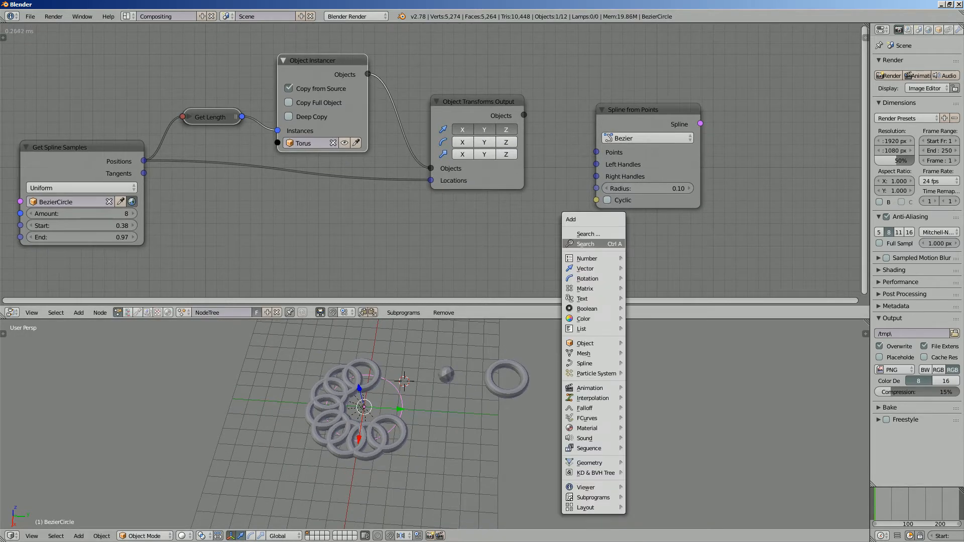
mouse_move(584, 364)
left_click(653, 339)
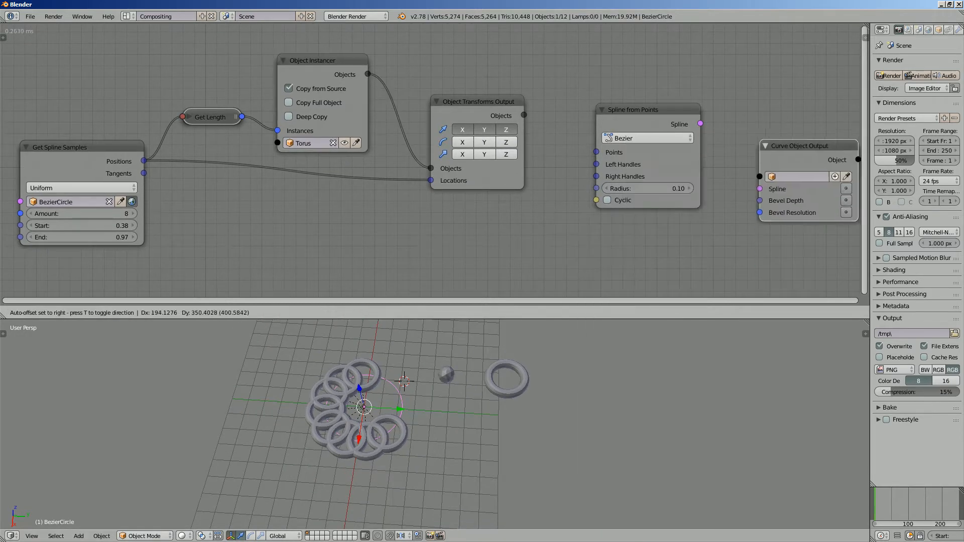
left_click(753, 129)
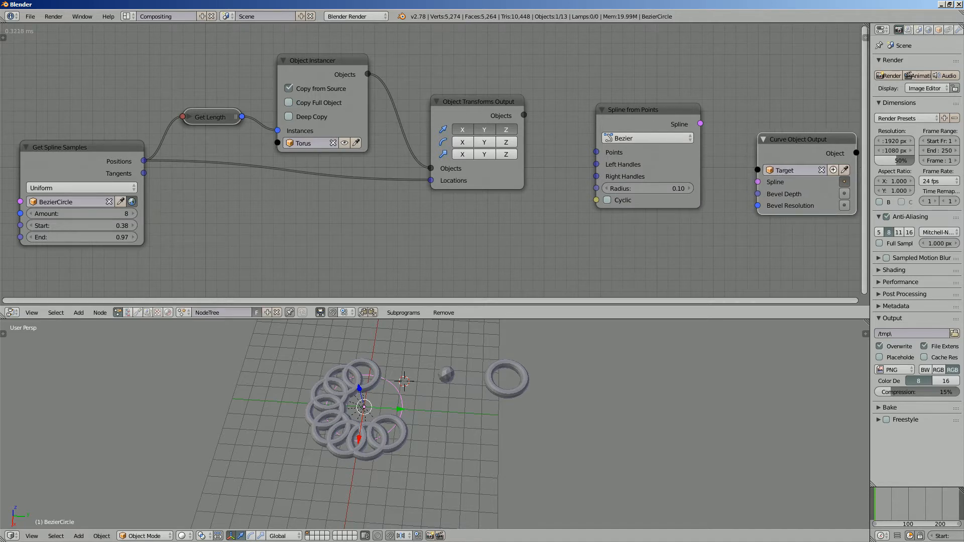
Step: Connect Spline from Points to the Curve Object Output's Spline input, and feed the sampled Positions into its Points input
left_click_drag(700, 124, 758, 182)
left_click_drag(648, 110, 651, 128)
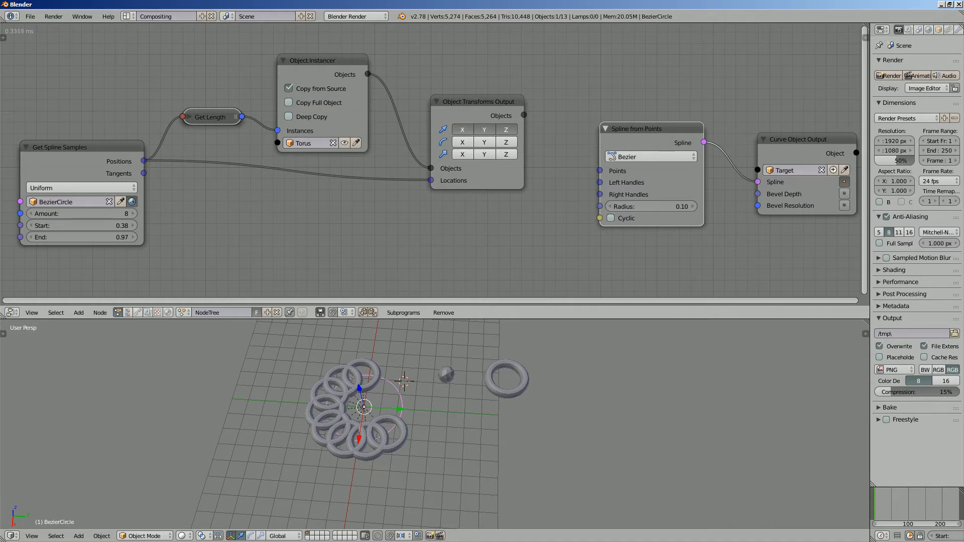
left_click_drag(80, 147, 78, 162)
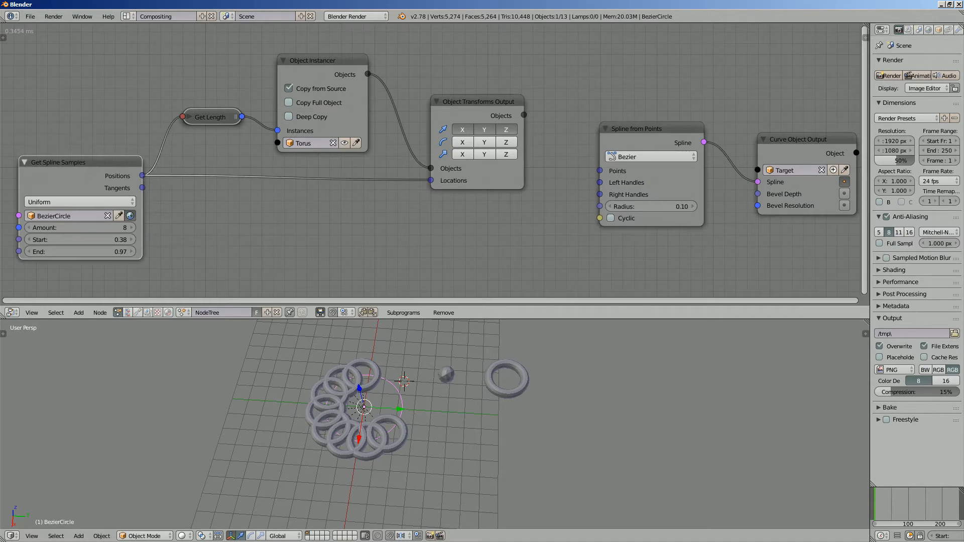
left_click_drag(143, 176, 600, 171)
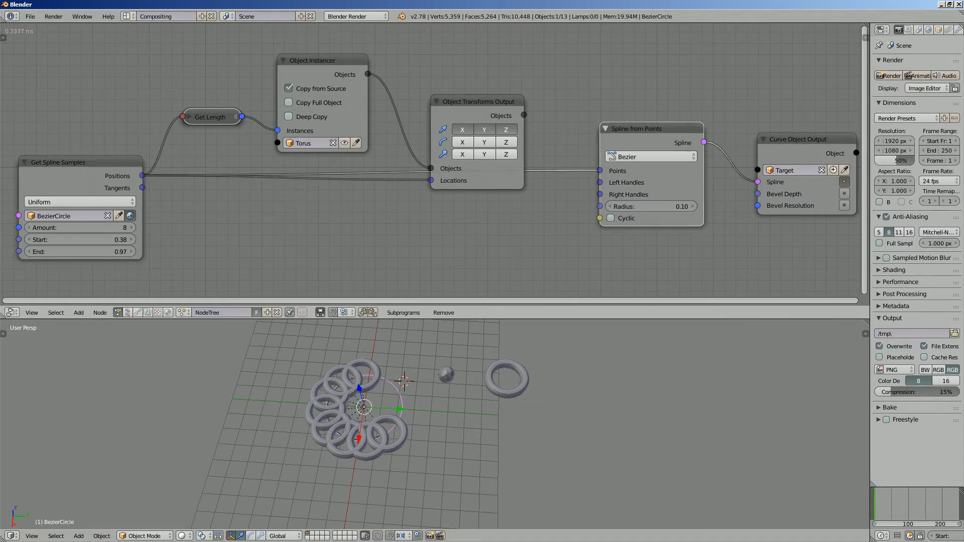
left_click_drag(649, 129, 652, 145)
scroll(435, 424, "up", 2)
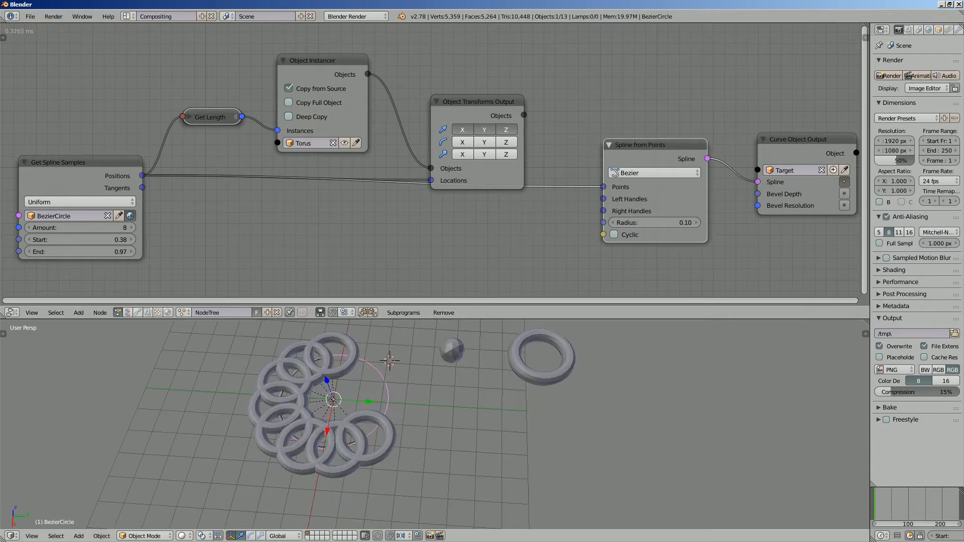
Step: Examine the torus instances and the Target curve along the Bezier circle by trial-moving the circle and selecting the overlapping objects
key("g")
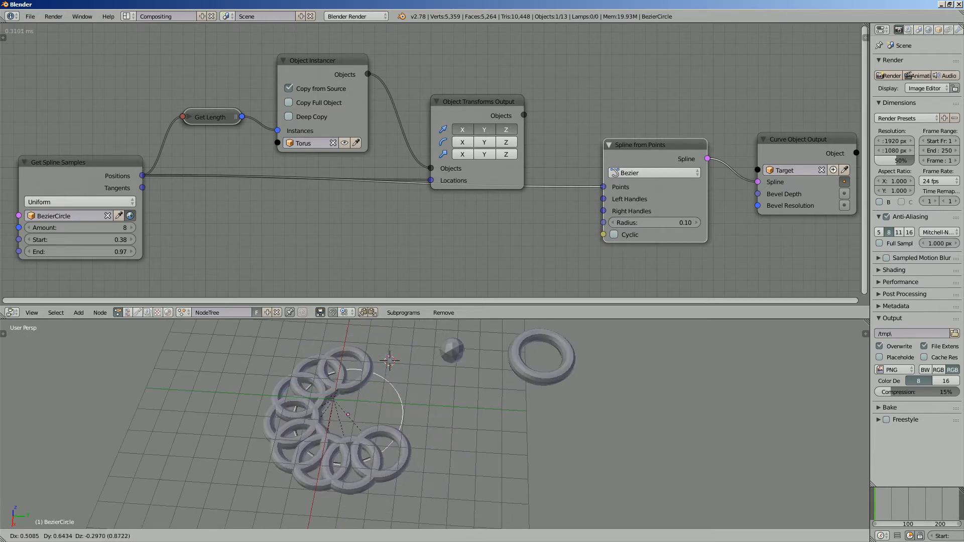
key("Escape")
middle_click_drag(374, 351, 374, 372)
scroll(374, 361, "up", 4)
right_click(278, 351)
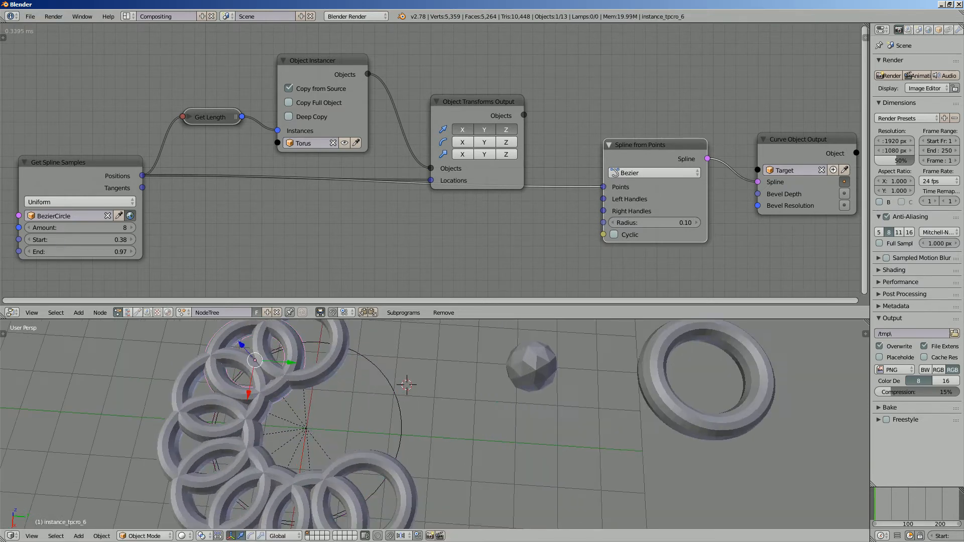
right_click(278, 351)
scroll(278, 351, "down", 3)
middle_click_drag(278, 352, 278, 348)
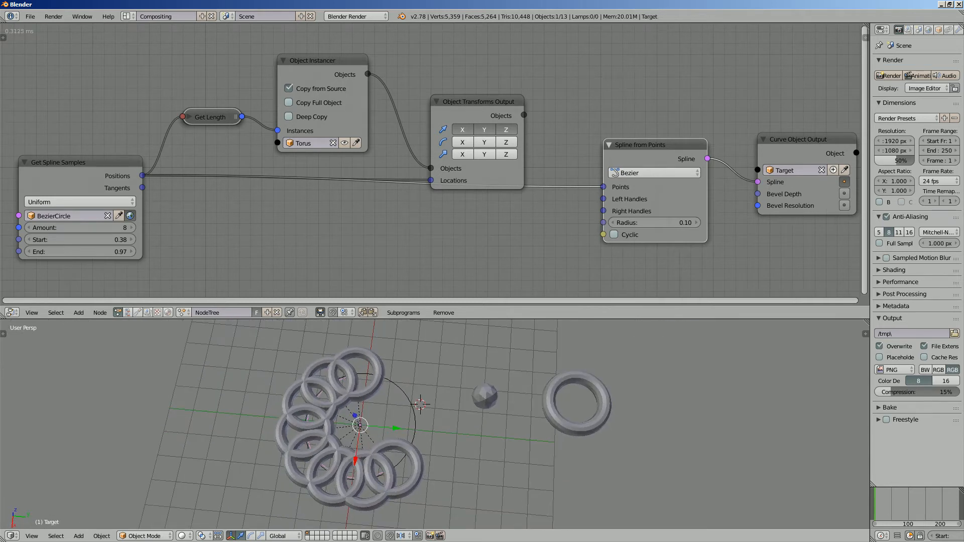
middle_click_drag(352, 226, 335, 216)
right_click(358, 354)
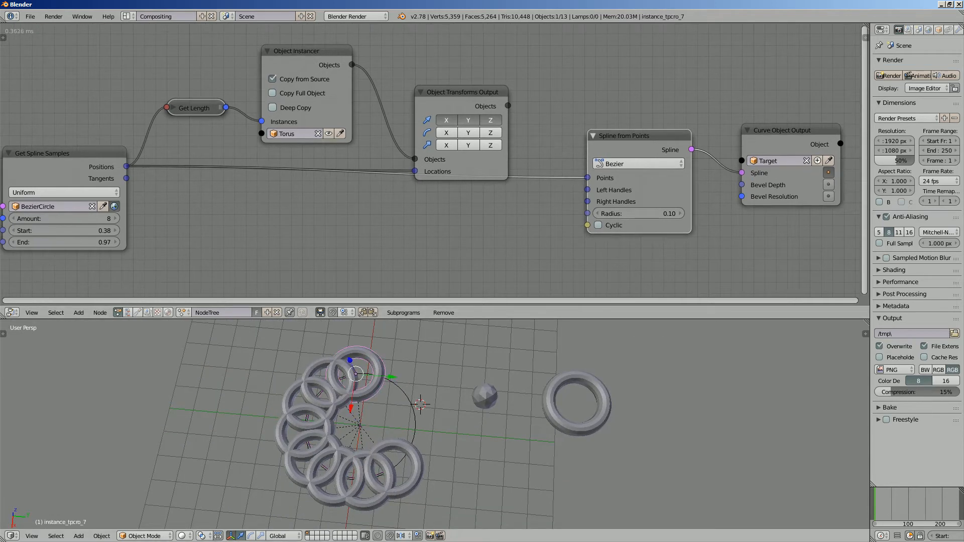
middle_click_drag(358, 354, 352, 353)
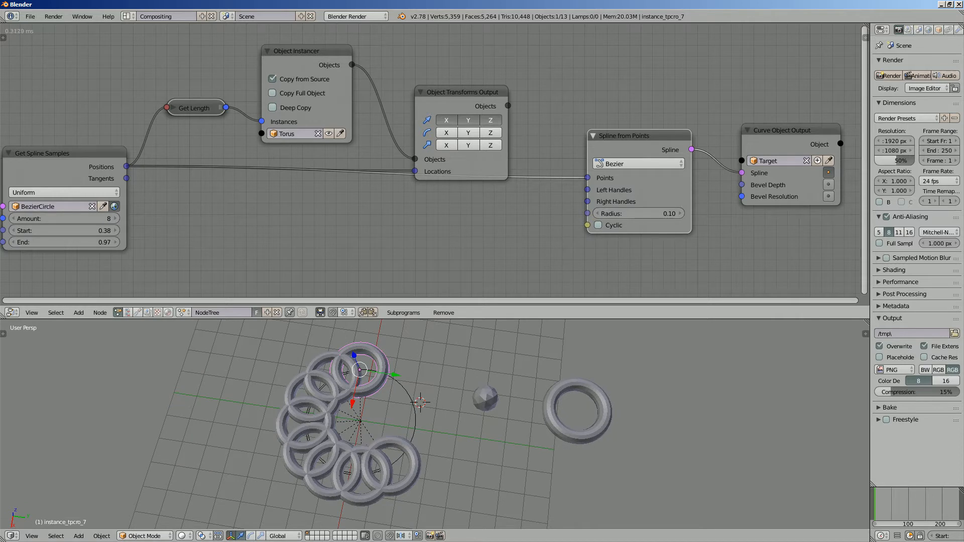
Step: Toggle the source torus's visibility off and on from the Object Instancer node
left_click(328, 133)
left_click(329, 133)
left_click(329, 133)
left_click(329, 133)
left_click(328, 133)
left_click(328, 133)
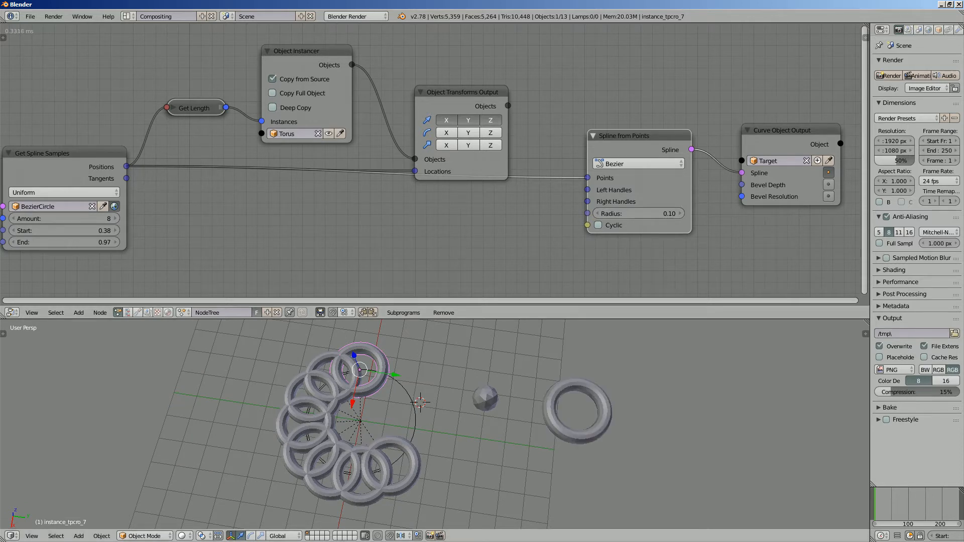
Step: Select all mesh objects in the scene and move them to the second layer
middle_click_drag(435, 424, 437, 407)
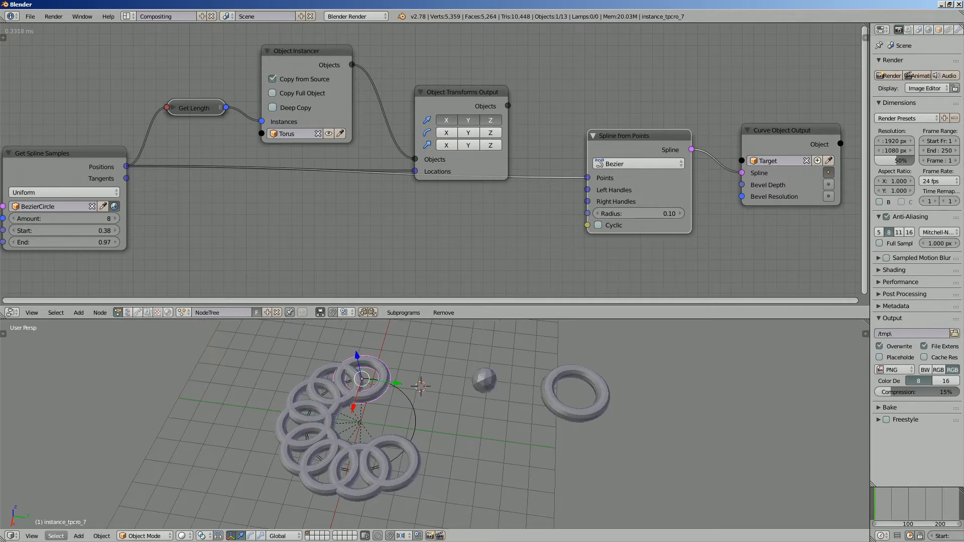
left_click(56, 536)
mouse_move(81, 425)
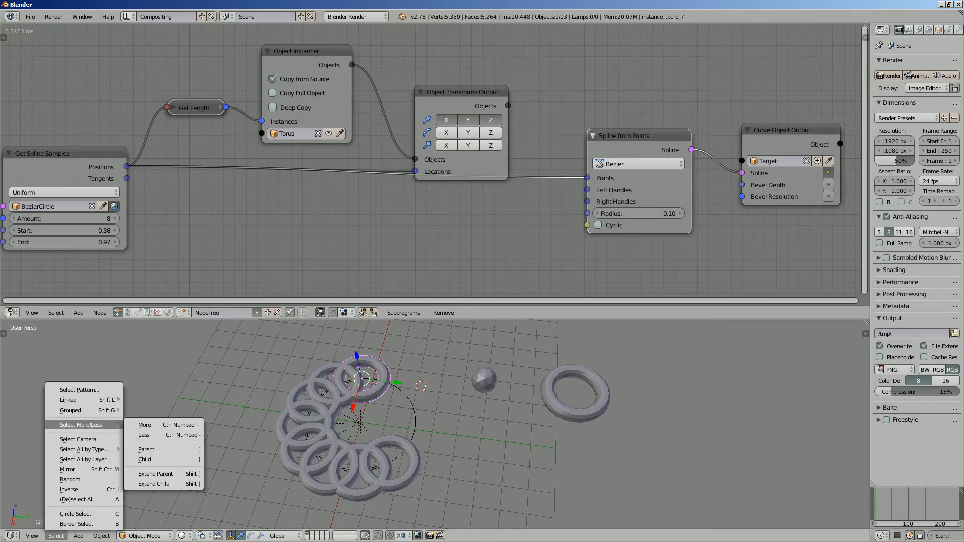
mouse_move(83, 450)
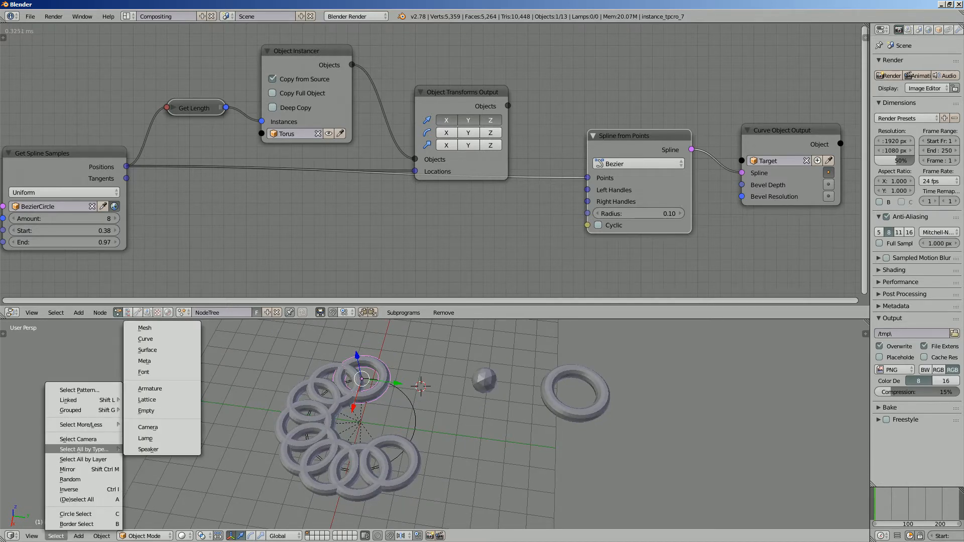
left_click(145, 328)
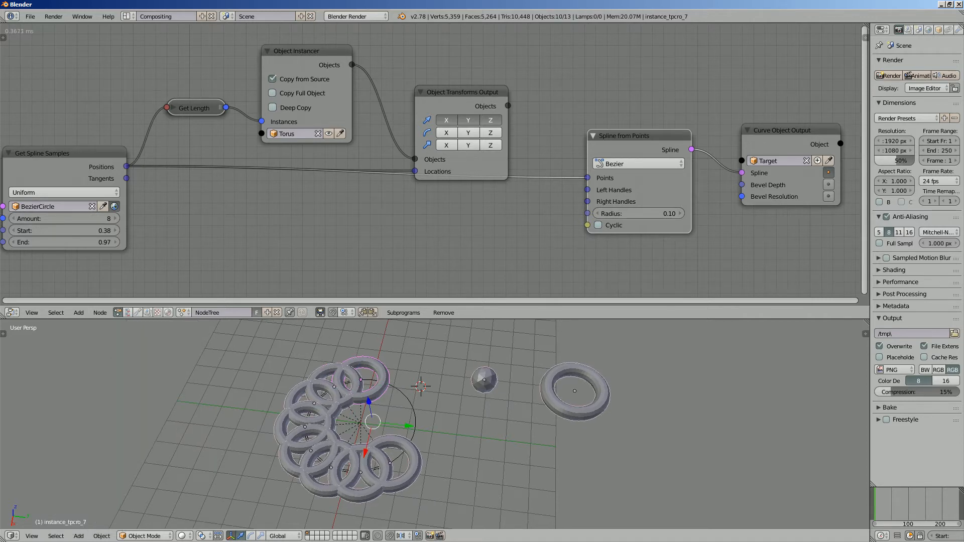
key("m")
left_click(433, 413)
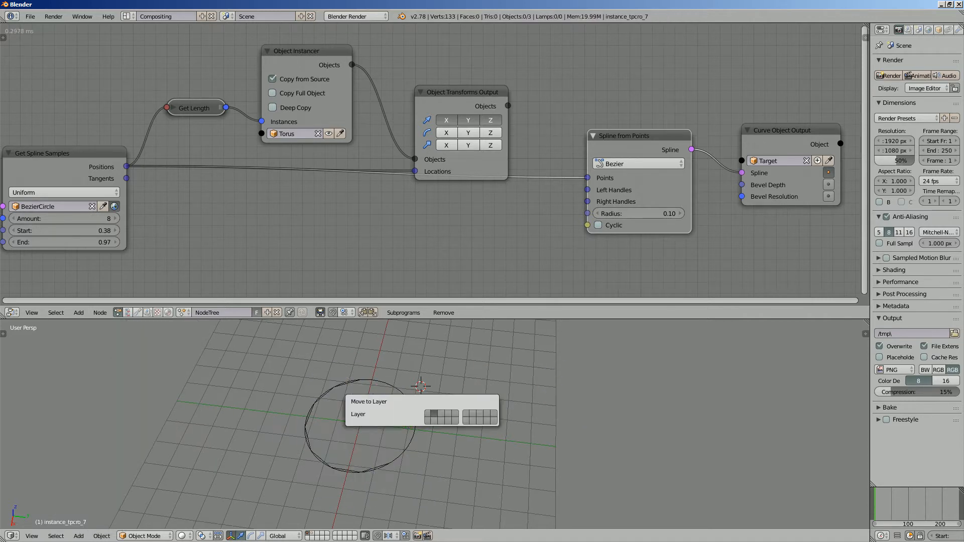
Step: Select the Bezier circle and try rotating it to compare it with the Target curve
middle_click_drag(420, 437, 421, 447)
right_click(414, 433)
scroll(389, 432, "up", 2)
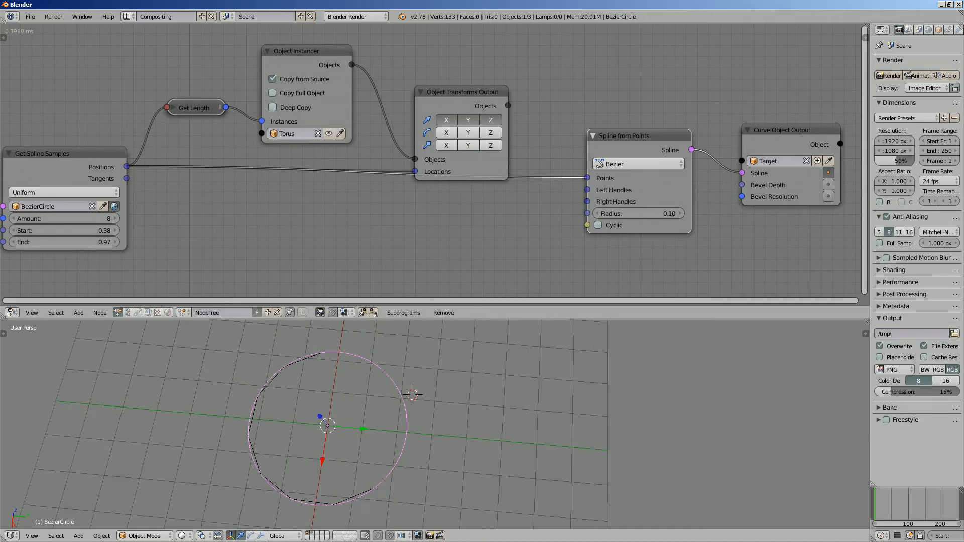
key("r")
right_click(346, 431)
middle_click_drag(346, 431, 372, 432)
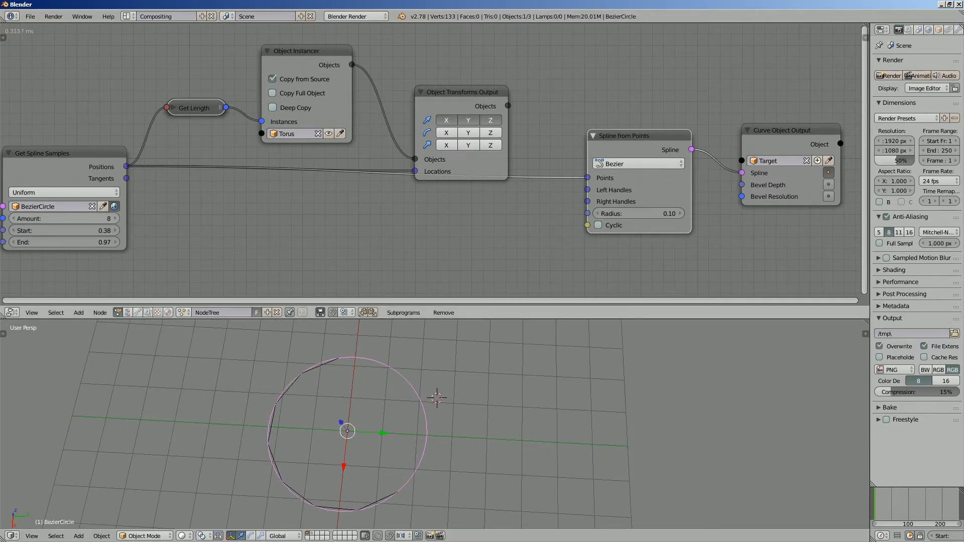
Step: Set the Get Spline Samples node's Amount to 21
left_click_drag(64, 219, 86, 218)
middle_click_drag(335, 480, 324, 480)
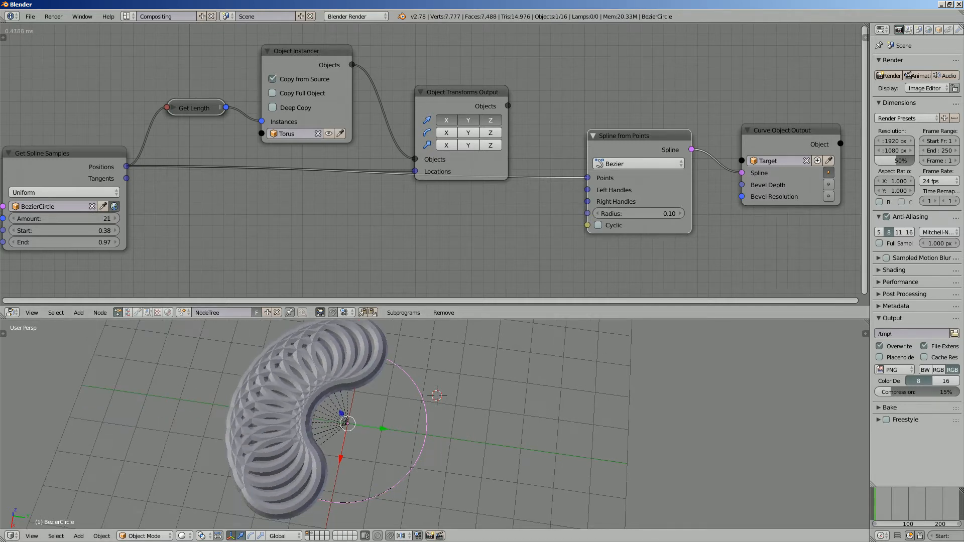
Step: Select every mesh object in the scene by type and move them to the second layer
left_click(55, 536)
mouse_move(83, 449)
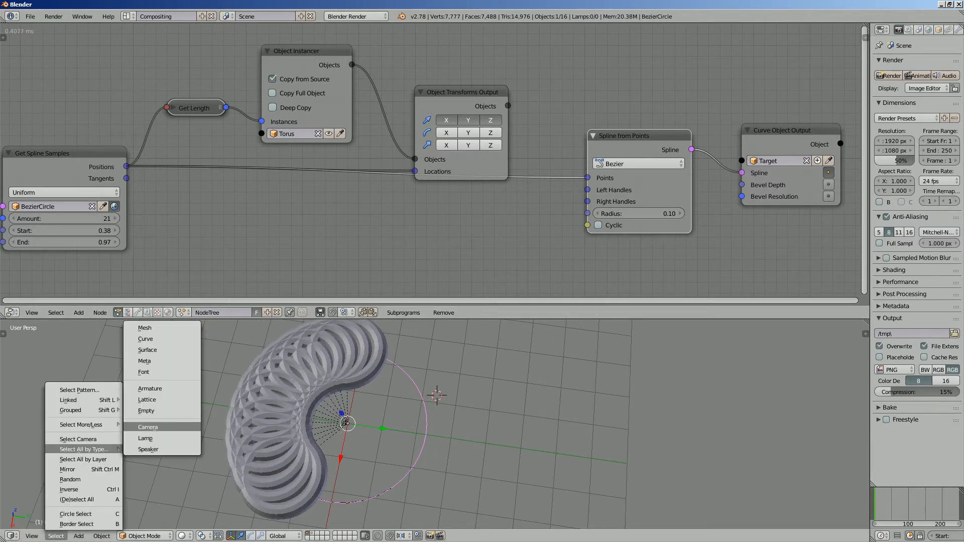
left_click(144, 327)
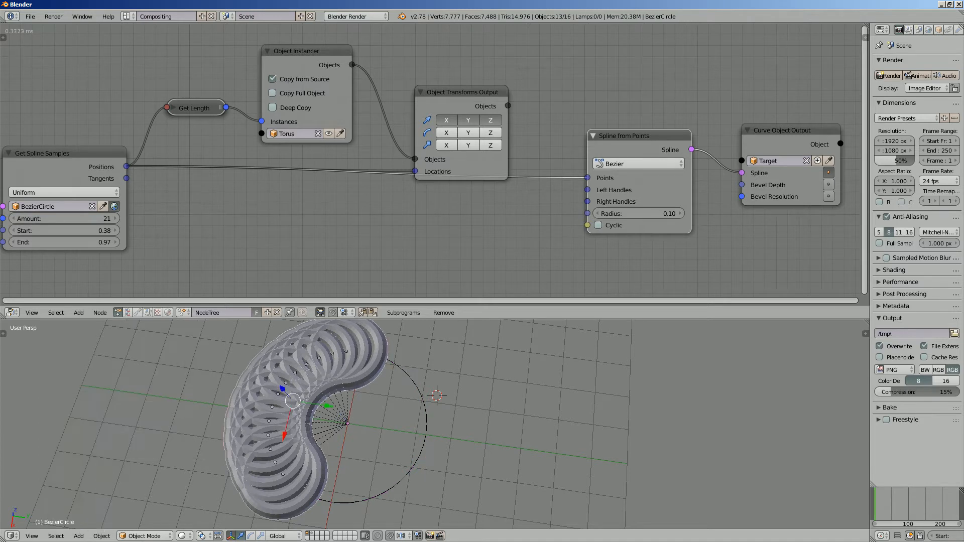
scroll(434, 424, "down", 1)
middle_click_drag(435, 424, 437, 424)
key("m")
left_click(438, 396)
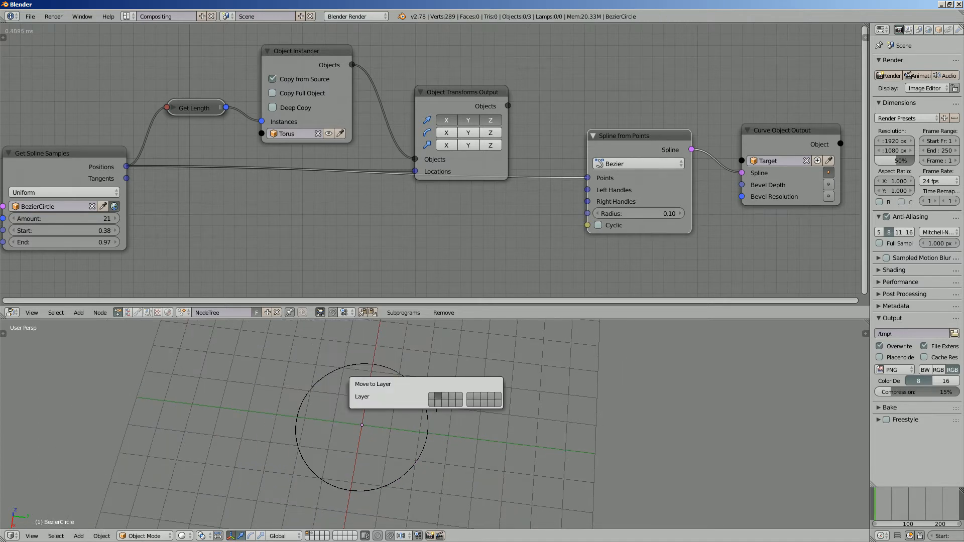
Step: Select the Bezier circle and move it off the first layer, leaving the Target curve there
right_click(429, 425)
scroll(433, 424, "up", 2)
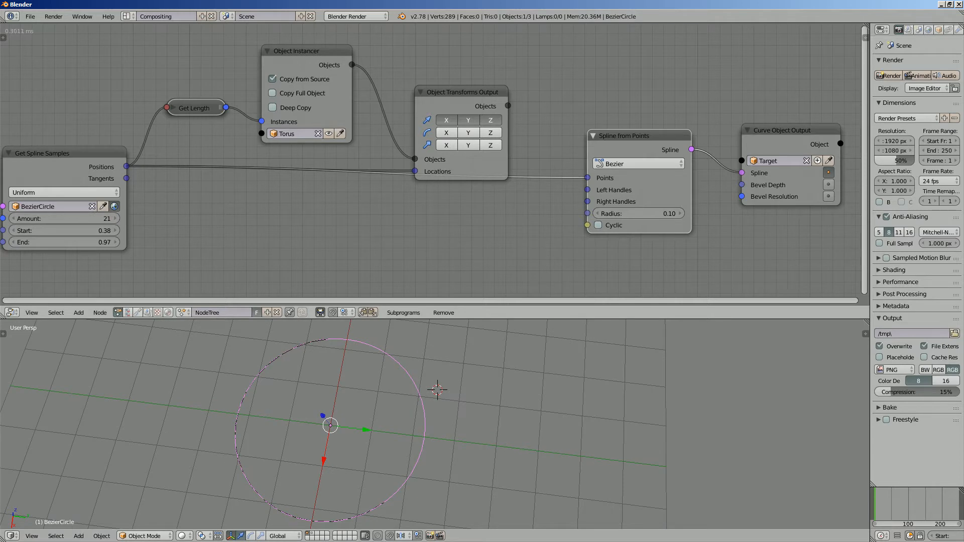
middle_click_drag(431, 216, 509, 211)
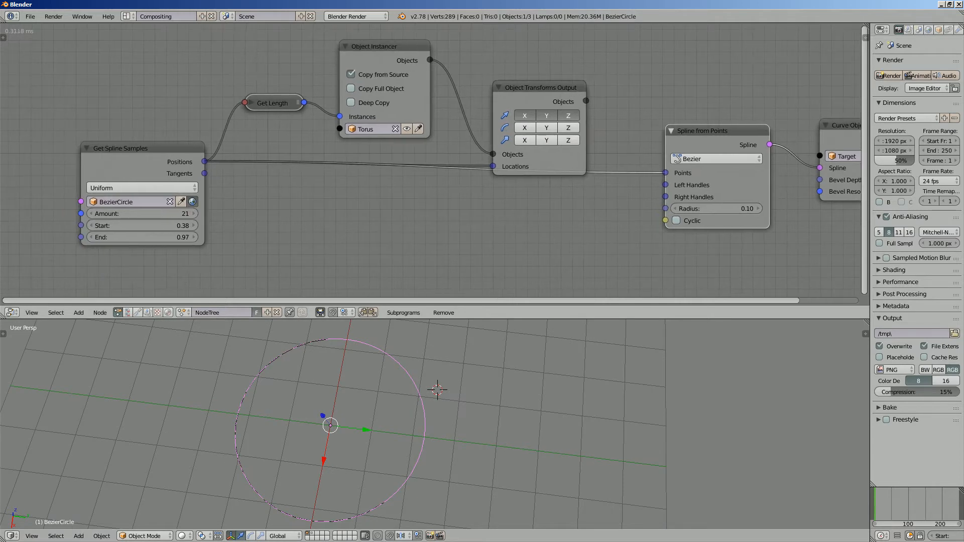
middle_click_drag(435, 424, 431, 425)
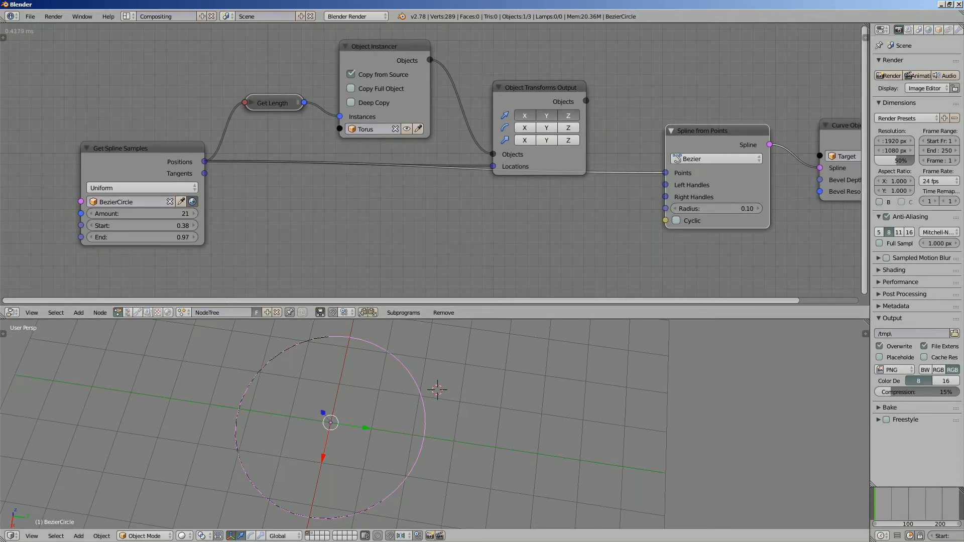
key("m")
left_click(447, 382)
left_click(281, 366)
middle_click_drag(282, 367, 290, 370)
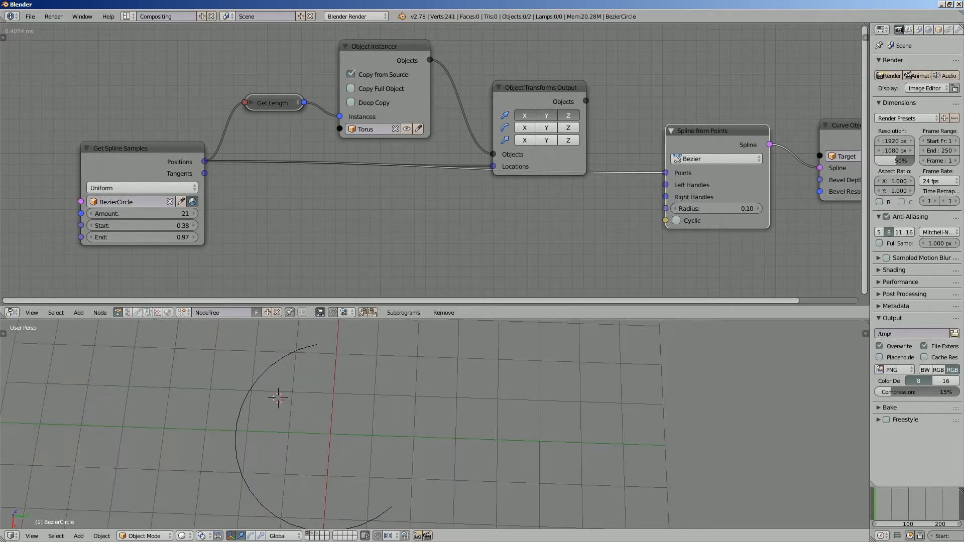
Step: Set the Get Spline Samples node's Amount to 27 and place the Object Transforms Output node closer to the Object Instancer
scroll(290, 370, "down", 1)
right_click(281, 395)
mouse_move(142, 213)
left_mouse_down()
mouse_move(160, 213)
mouse_move(132, 213)
mouse_move(158, 214)
left_mouse_up()
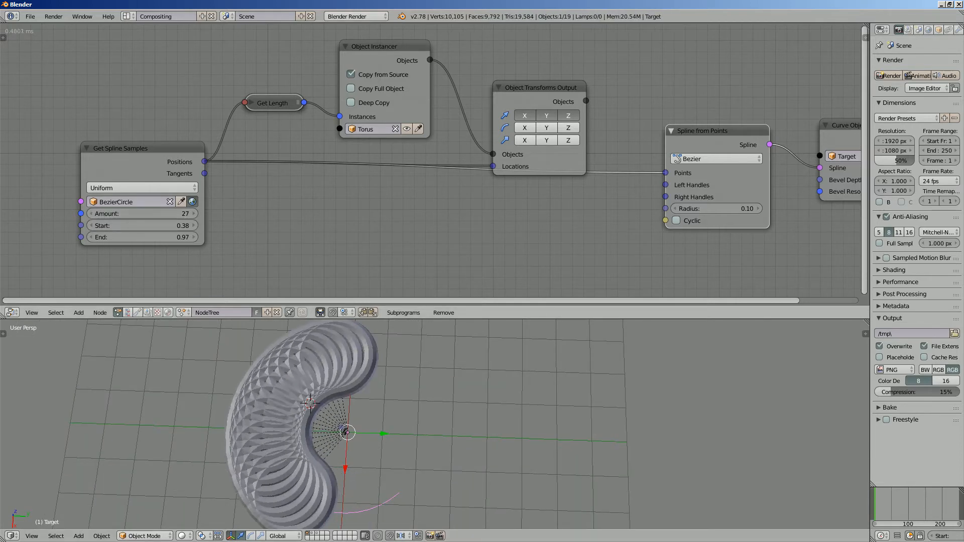
left_click_drag(539, 88, 517, 58)
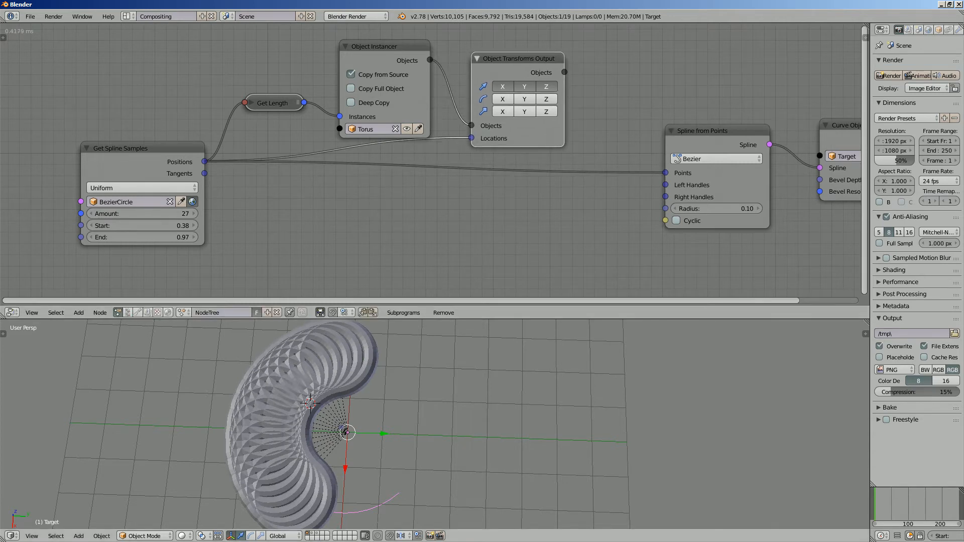
Step: Select all objects on the second layer, move them back to the first layer, and display the first layer
middle_click_drag(402, 402, 398, 405)
key("2")
scroll(435, 424, "down", 2)
right_click(350, 484)
scroll(435, 424, "down", 3)
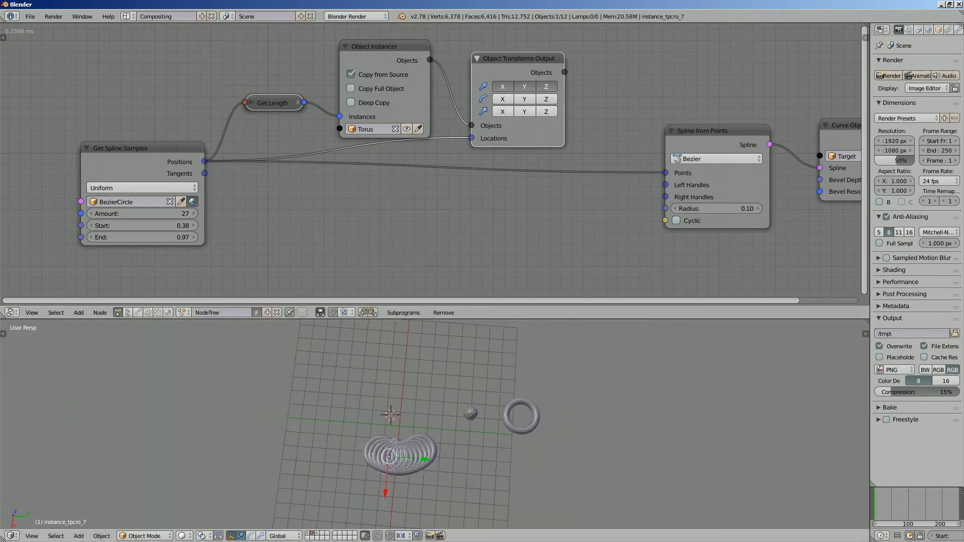
left_click_drag(555, 462, 556, 462)
key("m")
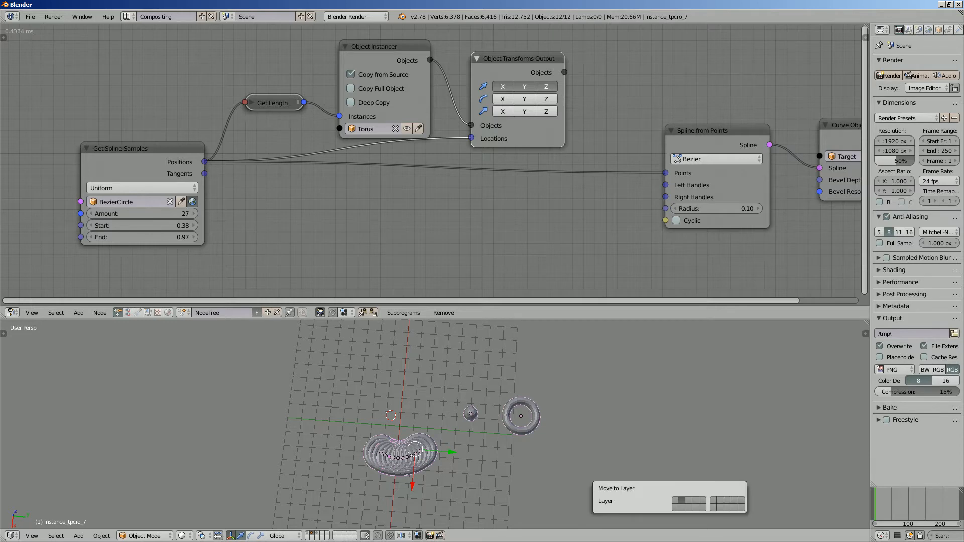
key("1")
left_click(463, 375)
key("1")
scroll(435, 424, "up", 4)
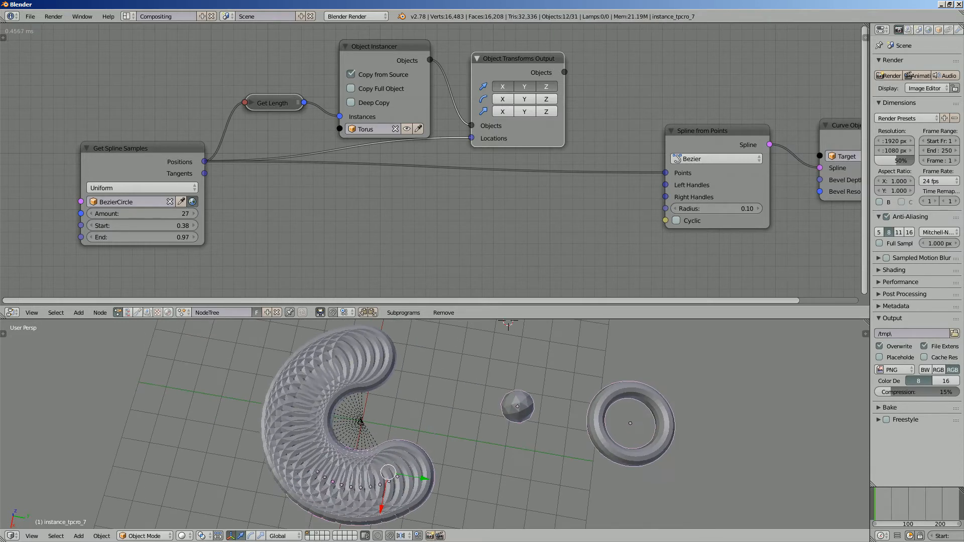
Step: Rearrange the node tree so Spline from Points and Curve Object Output sit together beneath the object instancing nodes
key("Home")
left_click_drag(590, 116, 364, 144)
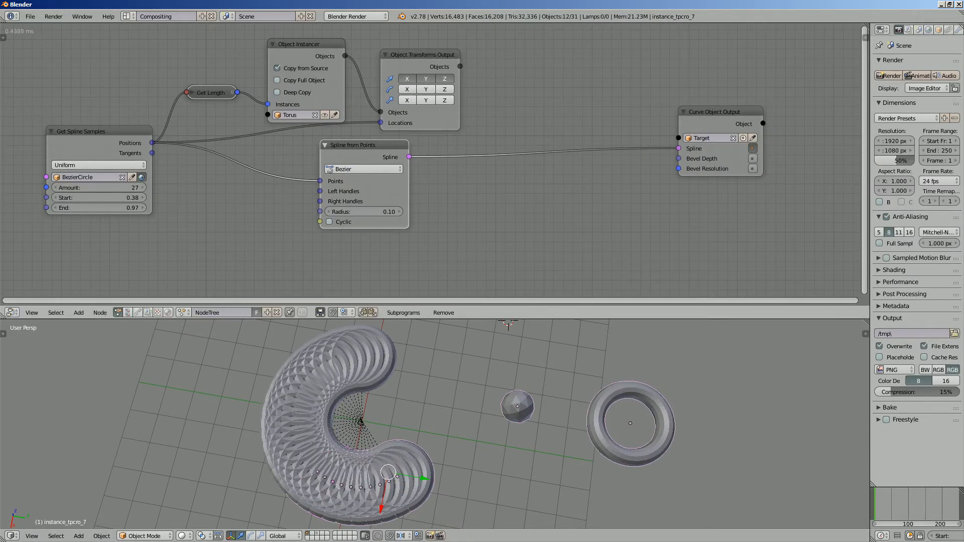
left_click_drag(99, 132, 136, 139)
scroll(431, 161, "up", 2)
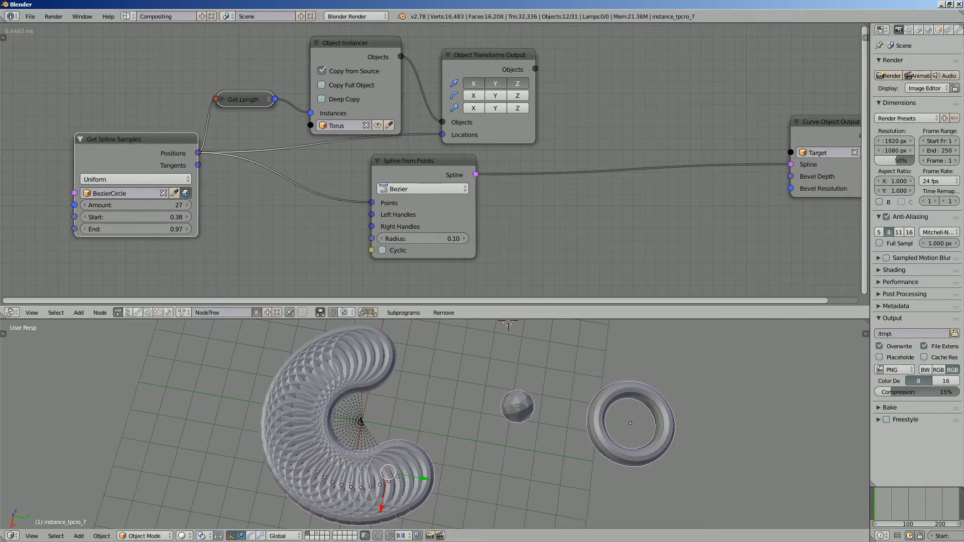
scroll(435, 162, "down", 2)
middle_click_drag(435, 162, 398, 148)
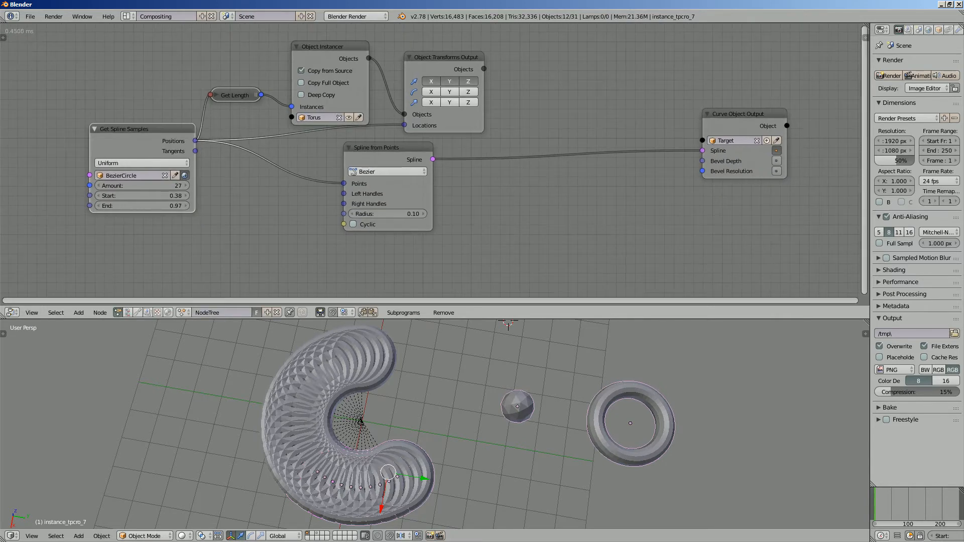
left_click_drag(743, 114, 491, 180)
left_click_drag(377, 148, 366, 189)
left_click_drag(490, 180, 513, 172)
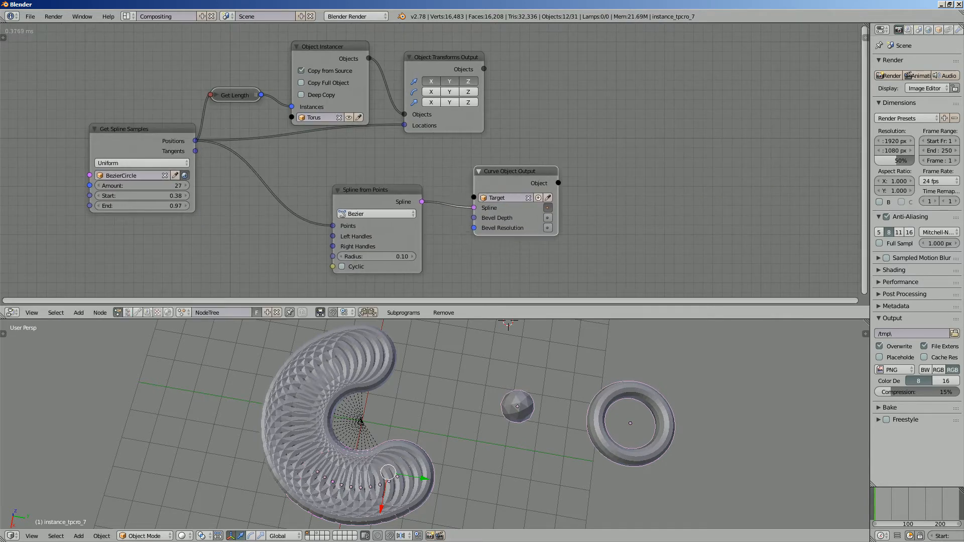
Step: Set the Get Spline Samples node's Start to 0.34 and End to 1.00
middle_click_drag(435, 424, 442, 402)
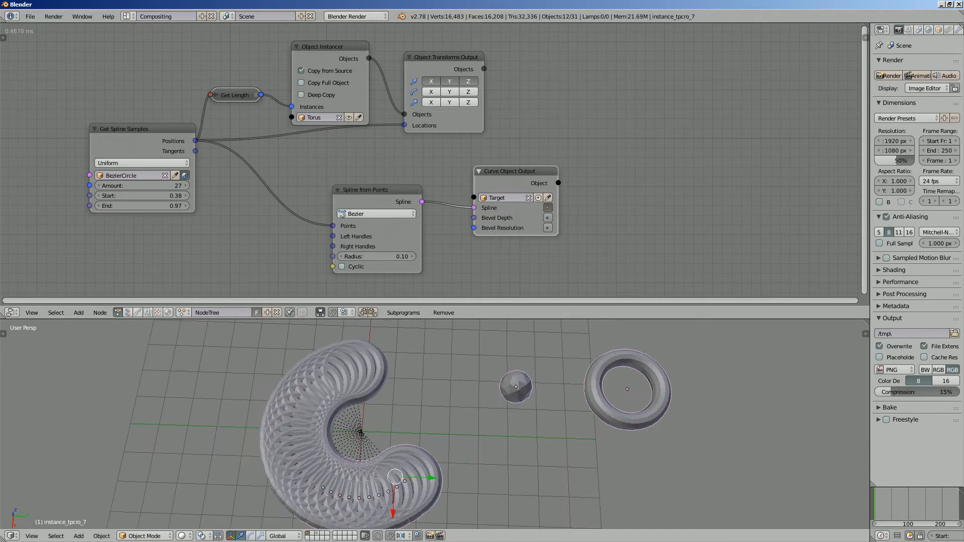
left_click_drag(142, 206, 132, 195)
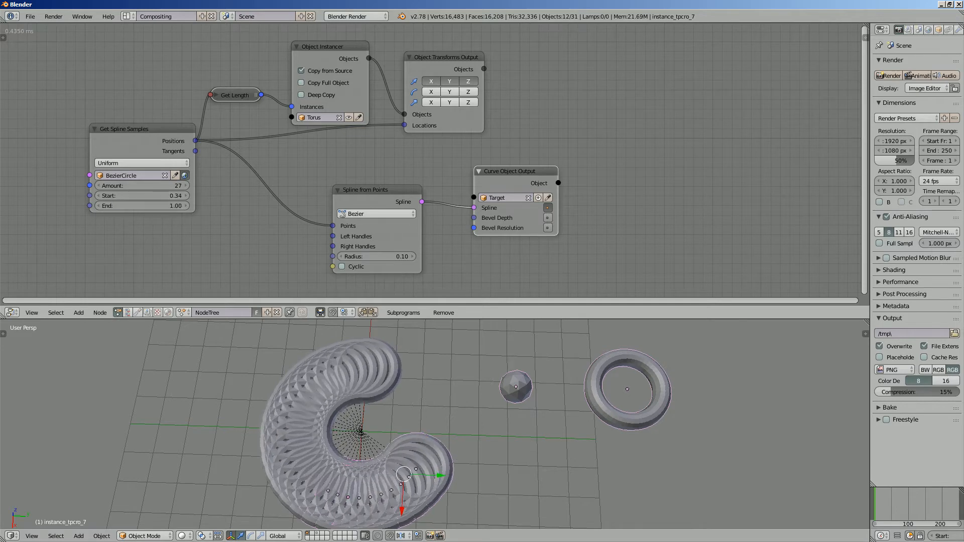
Step: Save the Blender file to the Desktop as AN_Resampling_Basic_001.blend
key("ctrl+shift+s")
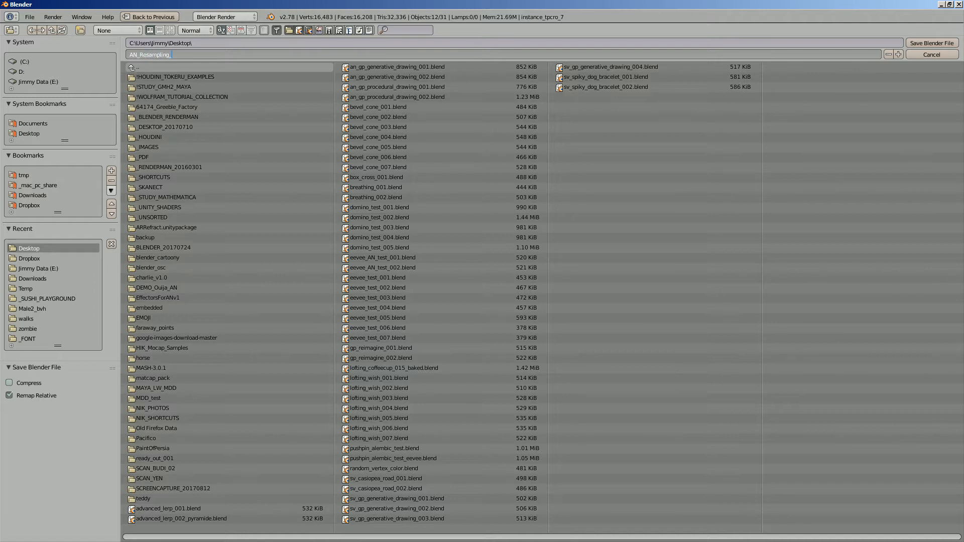
type("AN_Resampling_Basic_001.blend")
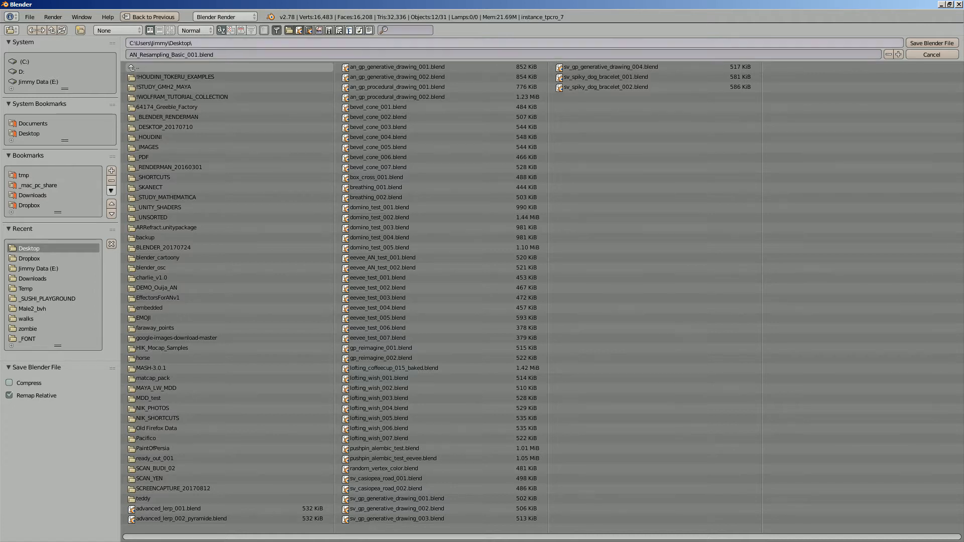
key("Return")
middle_click_drag(321, 160, 359, 149)
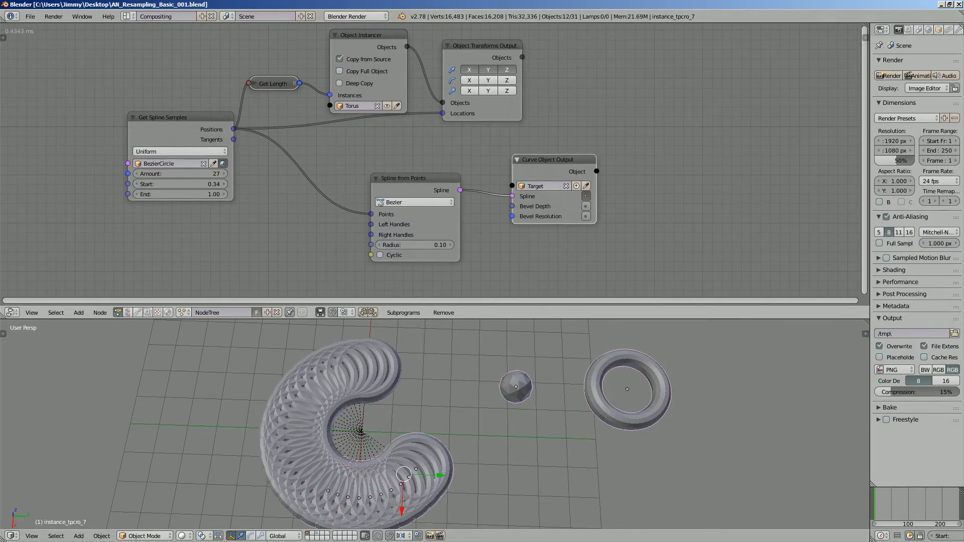
Step: Switch to the Animation Nodes manual in Firefox, search for "Get Samples", and read the Get Spline Samples page
key("alt+Tab")
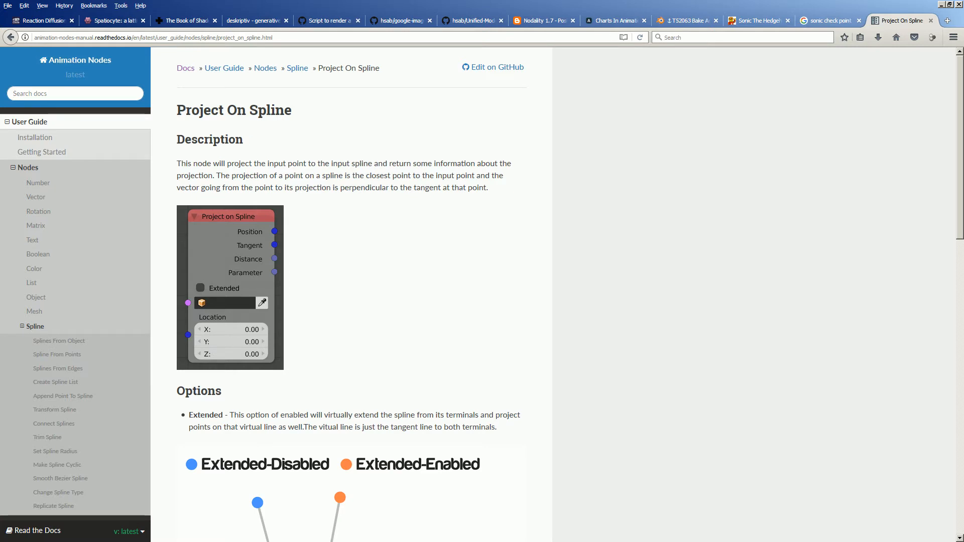
type("Getr")
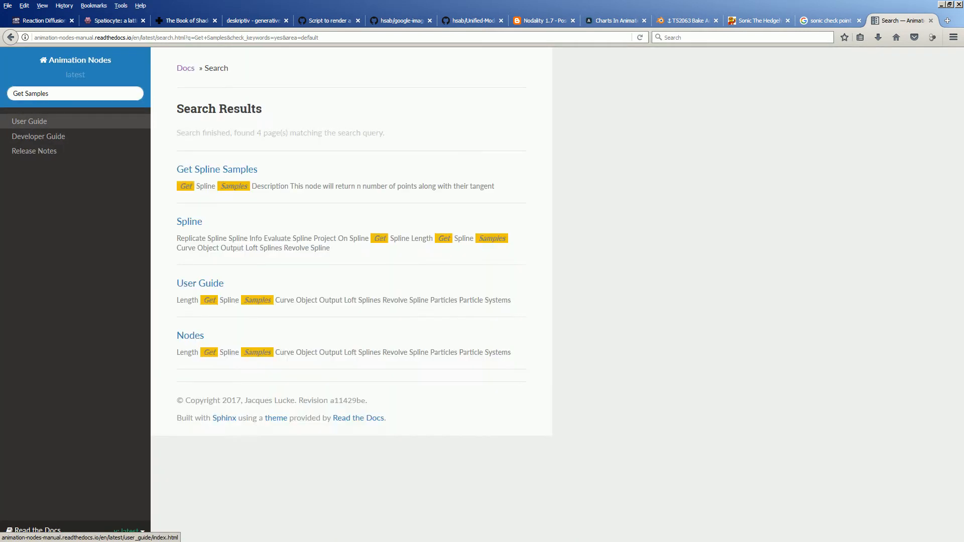
left_click(216, 169)
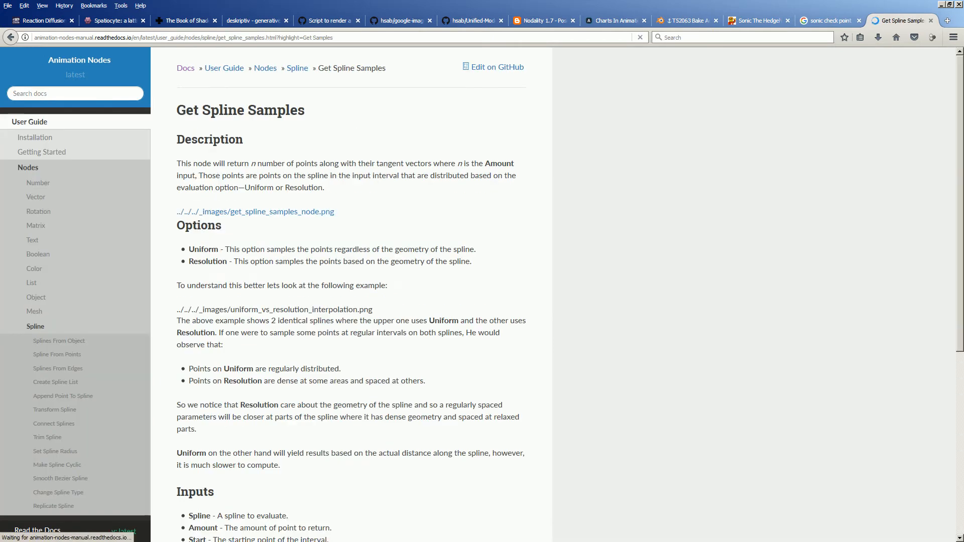
scroll(352, 295, "down", 15)
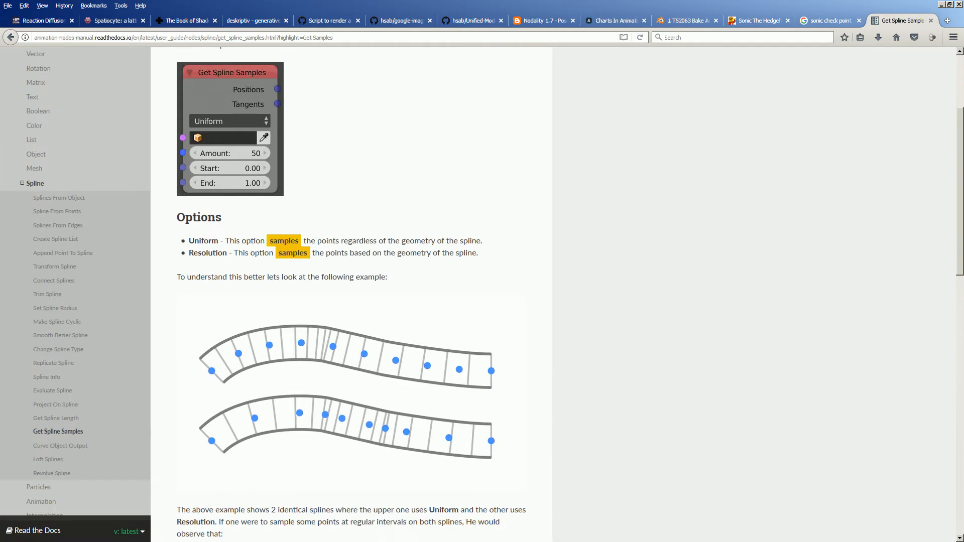
scroll(352, 295, "up", 2)
scroll(351, 295, "up", 11)
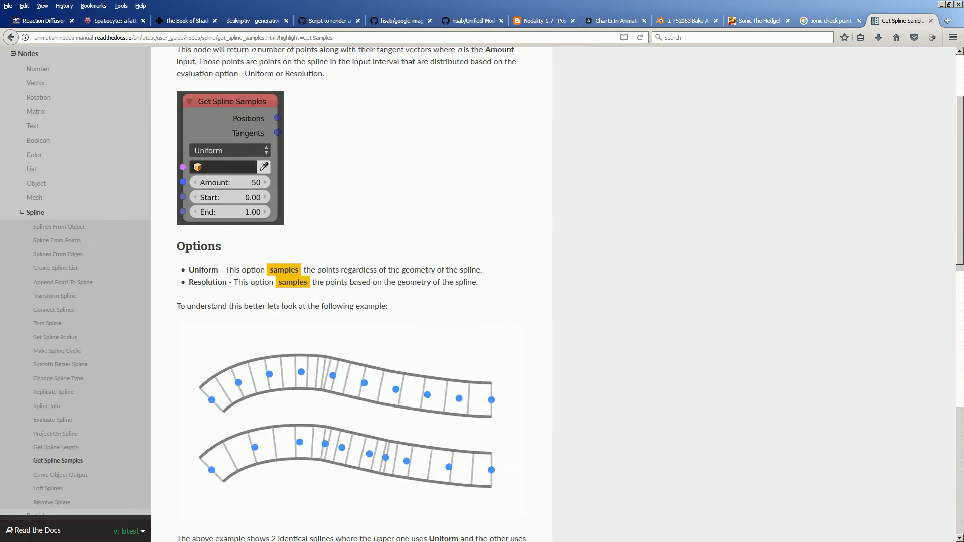
scroll(352, 295, "down", 14)
scroll(352, 294, "up", 12)
scroll(292, 317, "up", 4)
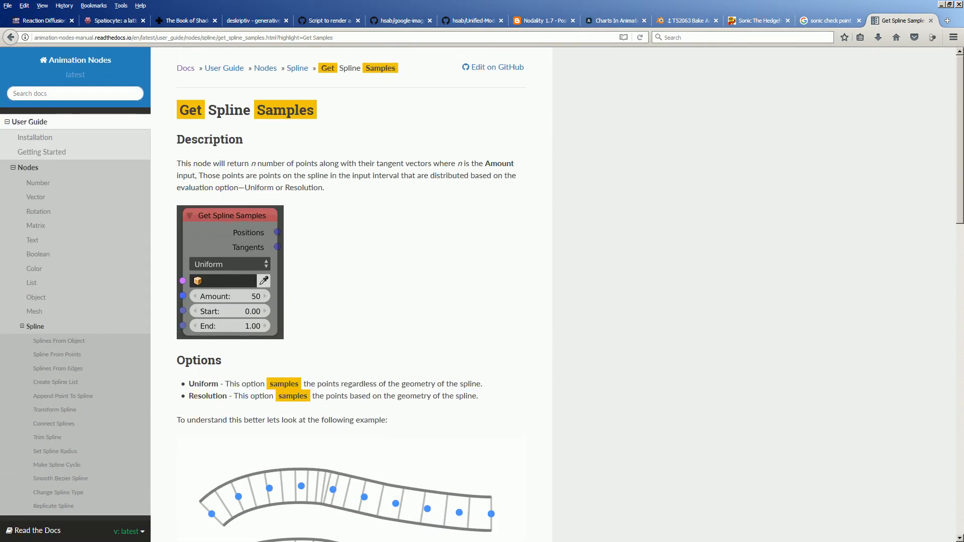
scroll(292, 317, "down", 15)
scroll(351, 295, "down", 2)
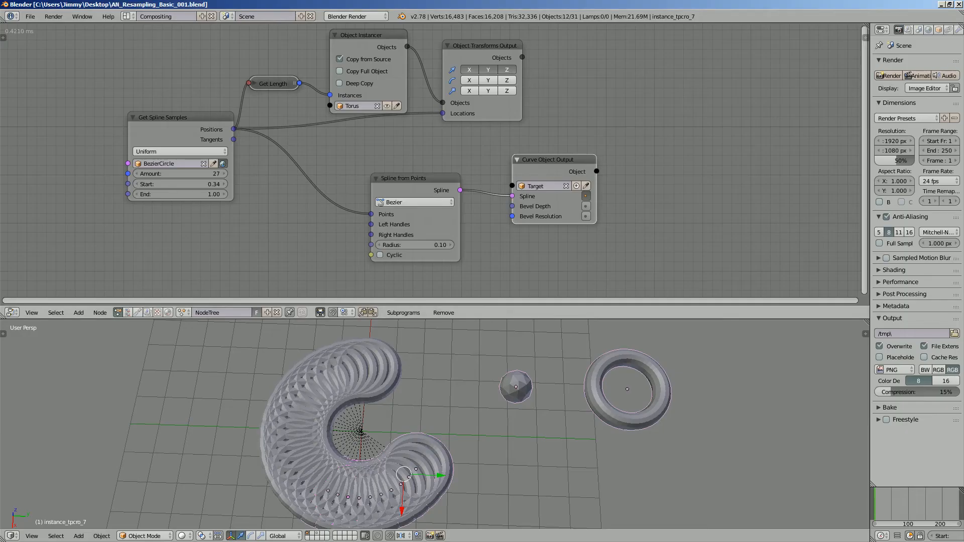
Step: Return to Blender and set the Get Spline Samples node's Start to 0.26
left_click_drag(182, 183, 162, 183)
middle_click_drag(182, 183, 185, 184)
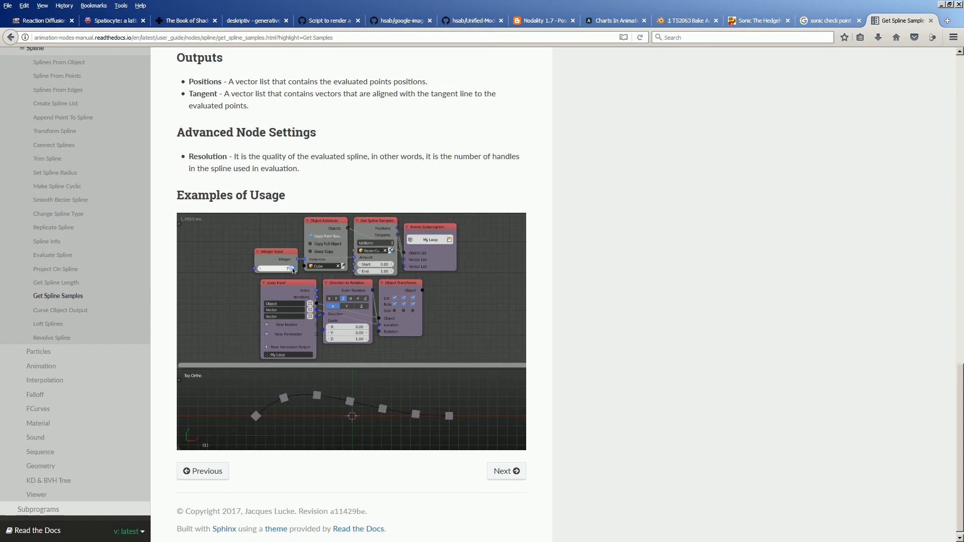
Step: Review the inputs, outputs and sampling options on the Get Spline Samples manual page in Firefox
scroll(293, 263, "up", 5)
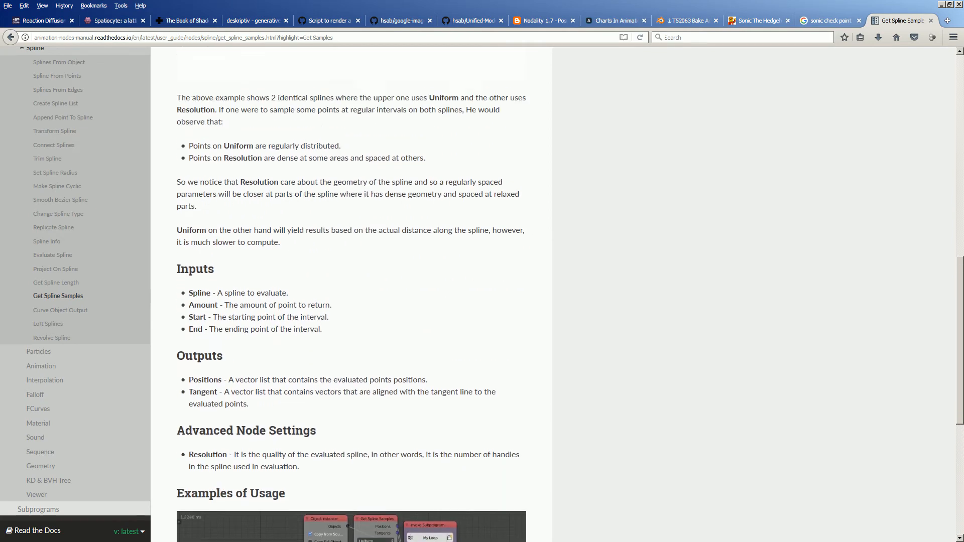
scroll(351, 296, "up", 10)
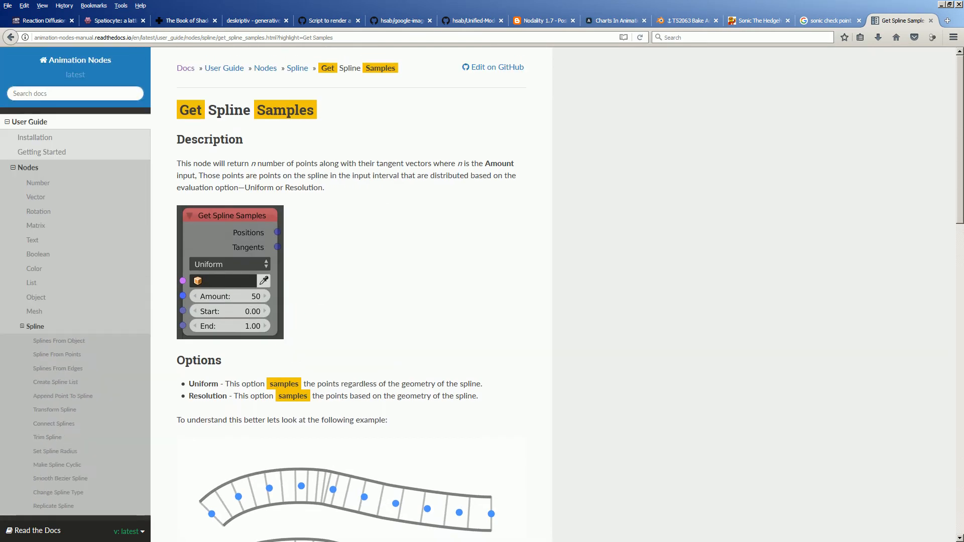
scroll(352, 296, "down", 1)
scroll(352, 296, "up", 1)
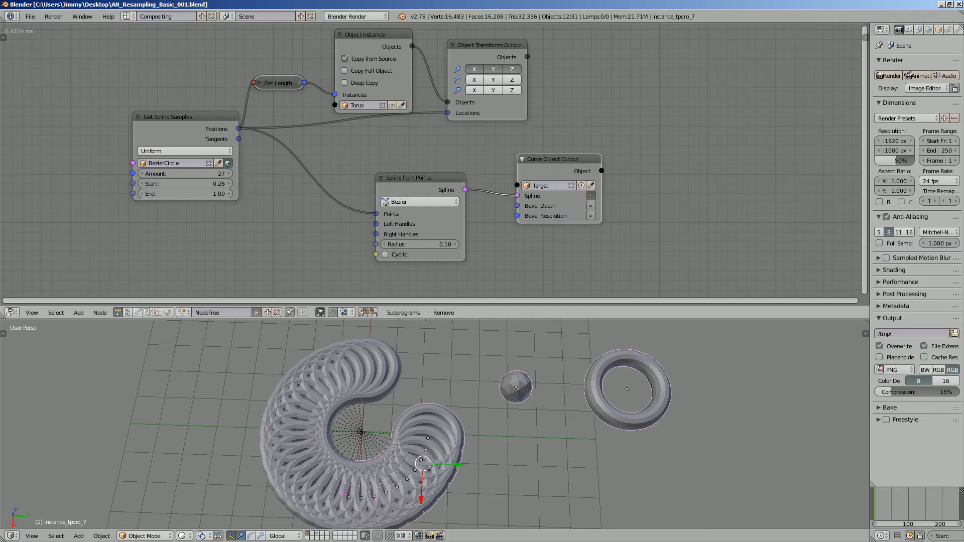
Step: Back in Blender, move the Get Spline Samples node farther left of the other nodes to make room
key("g")
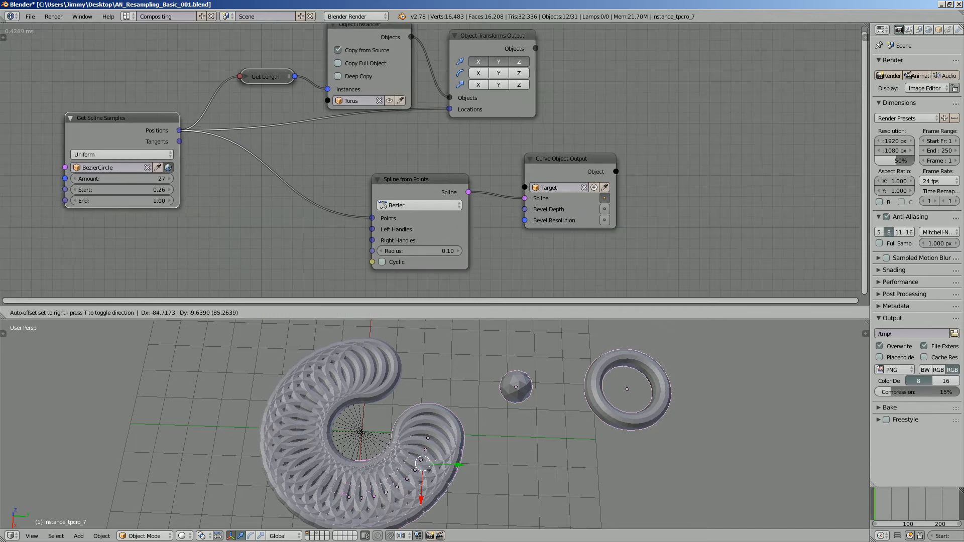
scroll(432, 160, "up", 1)
mouse_move(432, 160)
middle_mouse_down()
mouse_move(444, 168)
mouse_move(431, 167)
middle_mouse_up()
scroll(432, 161, "up", 1)
Step: Enable X, Y and Z rotation on the Object Transforms Output node and try linking Tangents to its Rotation input
left_click_drag(151, 158, 241, 150)
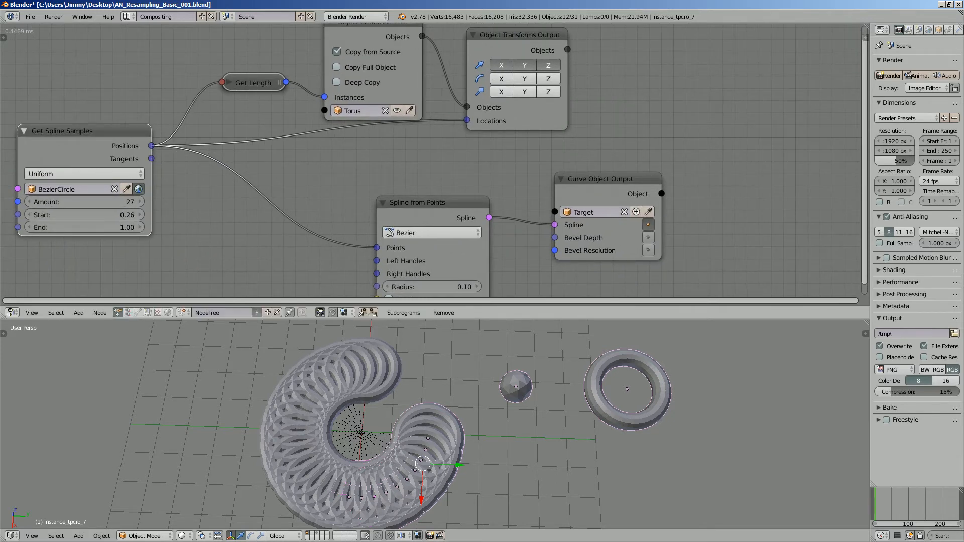
left_click_drag(501, 78, 548, 79)
left_click_drag(151, 158, 466, 152)
left_click_drag(151, 158, 466, 152)
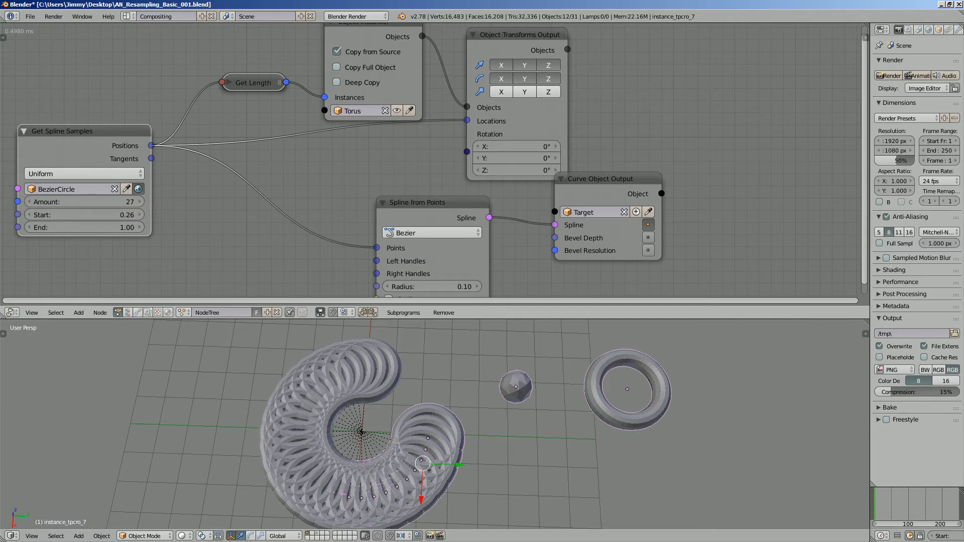
Step: Spread the output, Spline from Points and Object Instancer nodes farther apart and retry linking Tangents to the Rotation input
left_click_drag(151, 159, 466, 152)
left_click_drag(520, 35, 553, 33)
left_click_drag(601, 179, 660, 230)
left_click_drag(418, 202, 431, 228)
middle_click_drag(529, 351, 508, 325)
left_click_drag(377, 75, 386, 61)
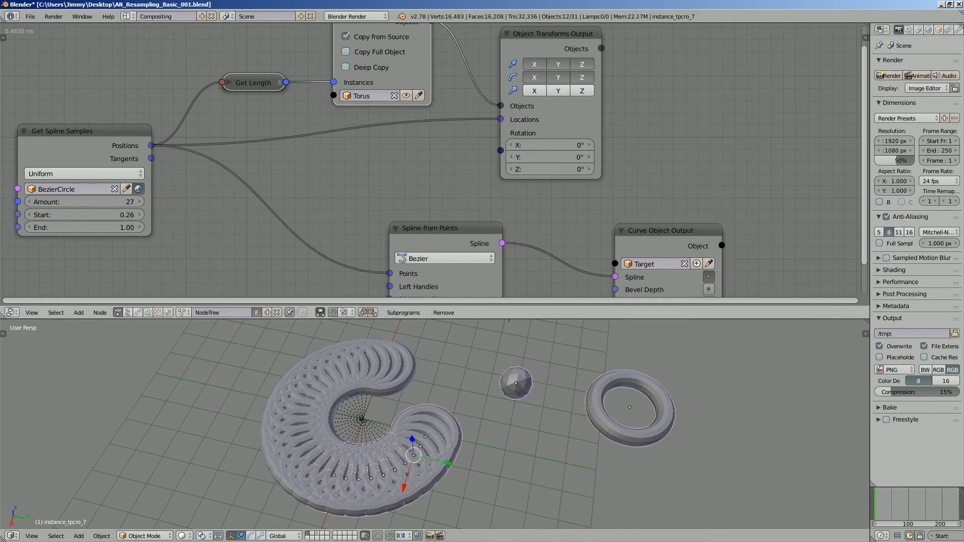
left_click_drag(151, 159, 500, 150)
left_click_drag(547, 34, 598, 28)
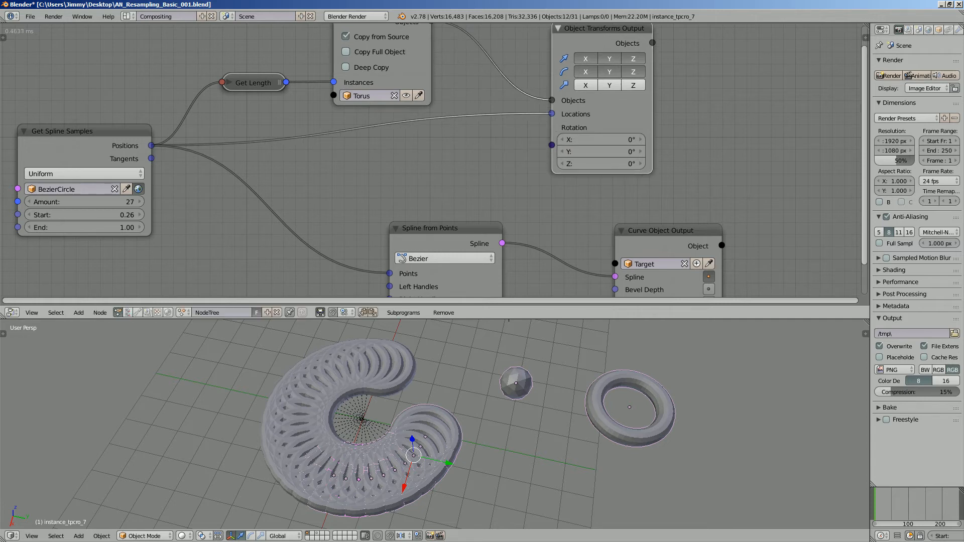
Step: Add a Direction to Rotation node and place it between the Get Spline Samples and Object Transforms Output nodes
key("shift+a")
key("Return")
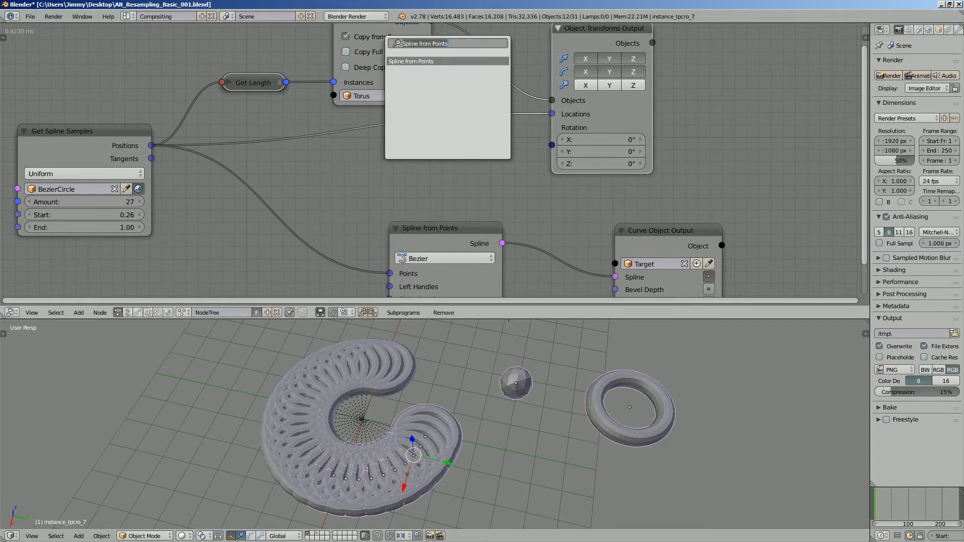
type("dire3c")
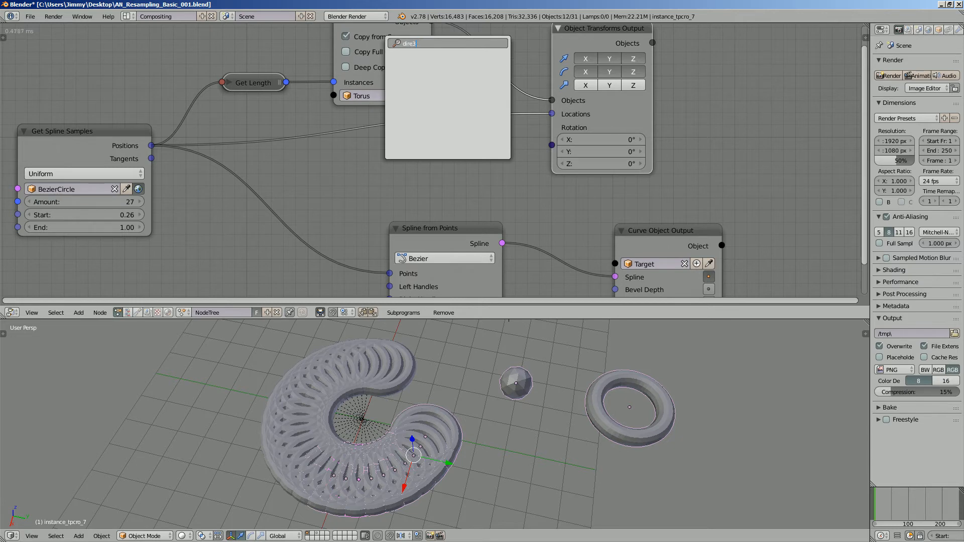
key("BackSpace")
left_click(414, 71)
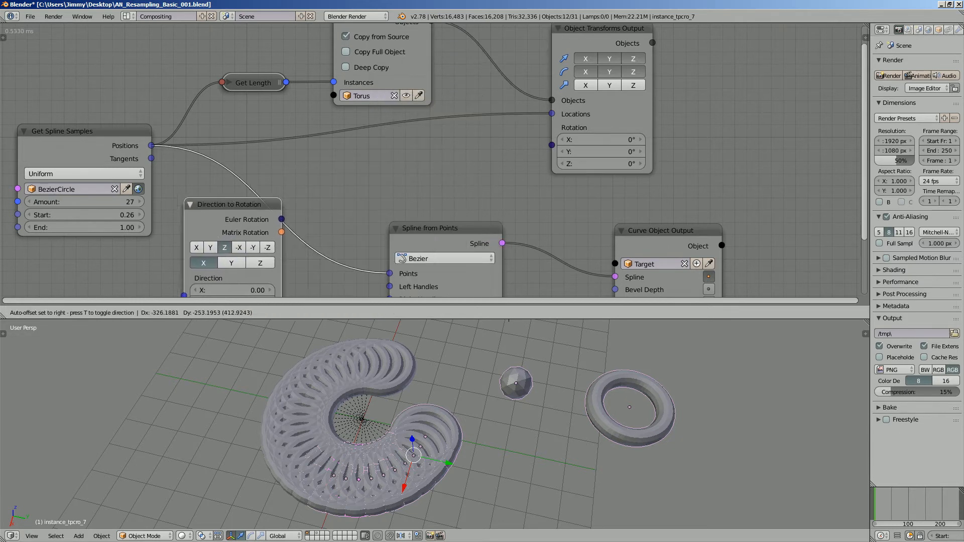
left_click(188, 250)
scroll(188, 250, "down", 2)
middle_click_drag(189, 250, 187, 214)
key("g")
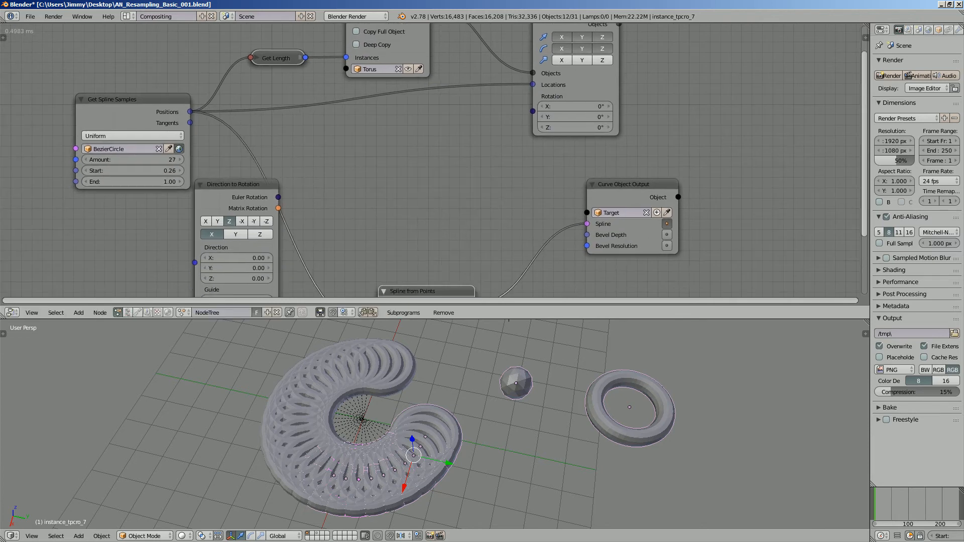
left_click(389, 183)
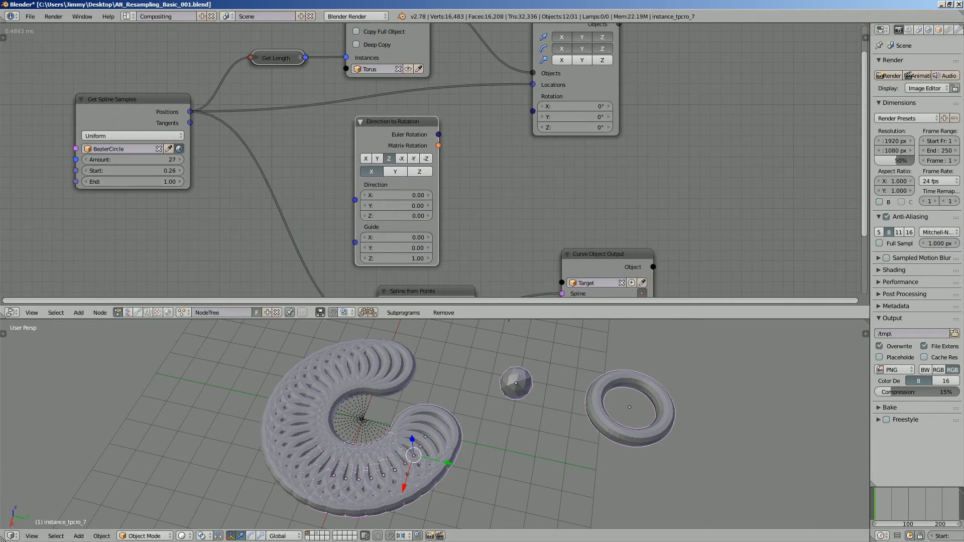
Step: Link Positions to the Direction input of Direction to Rotation, and its Euler Rotation output to the Object Transforms Output's Rotation
left_click_drag(189, 112, 190, 111)
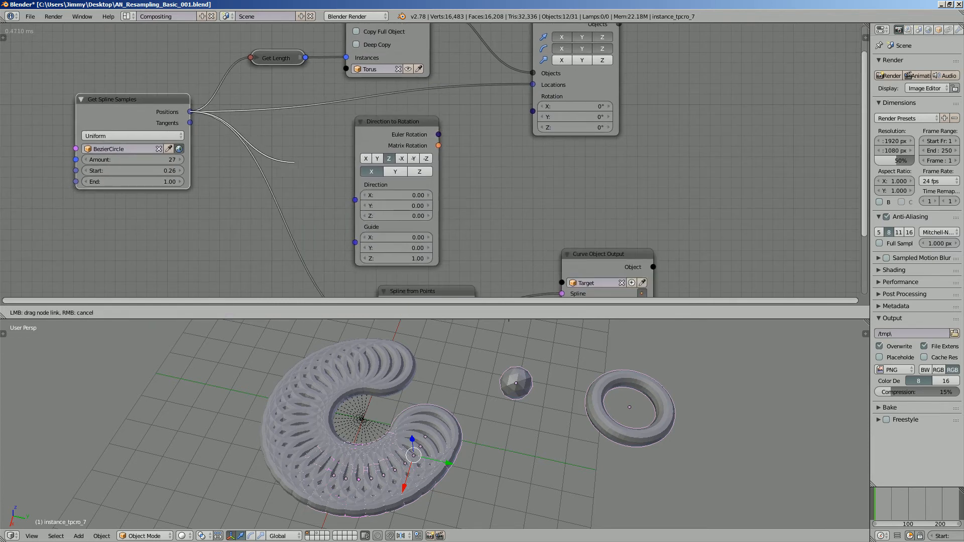
left_click_drag(294, 162, 355, 200)
left_click_drag(439, 134, 533, 111)
Step: Set the Get Spline Samples node's Amount to 11 and End to 0.98, viewing the torus instances from another angle
scroll(434, 162, "up", 1)
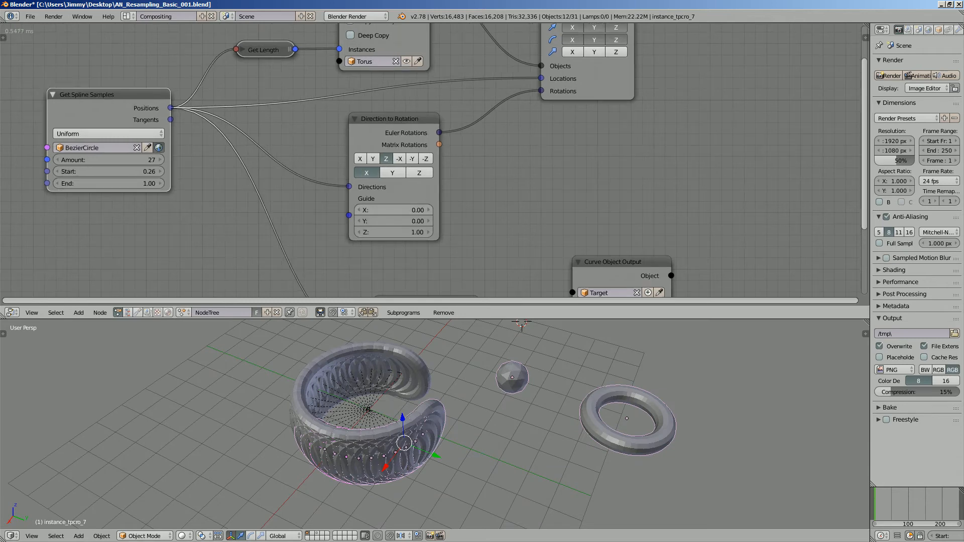
middle_click_drag(352, 402, 378, 404)
left_click_drag(108, 160, 105, 183)
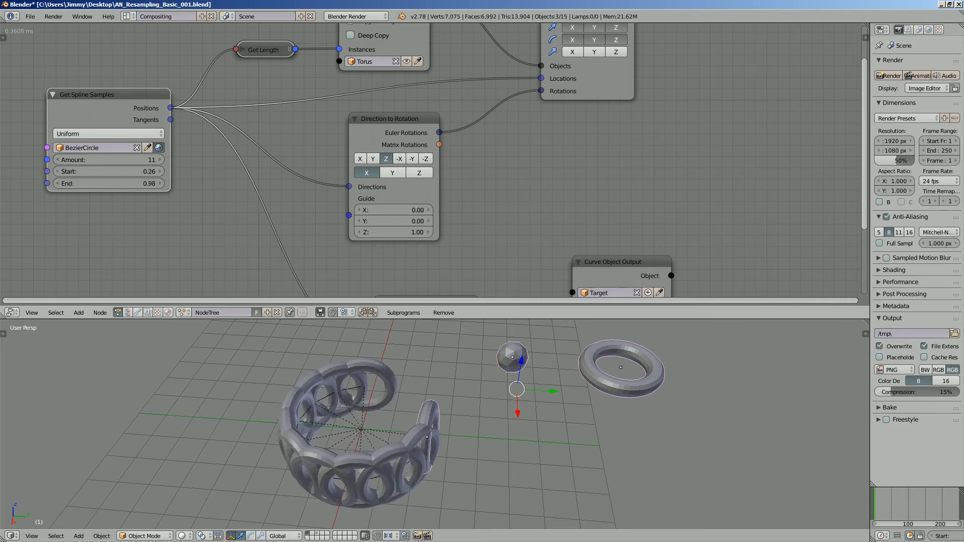
mouse_move(522, 382)
middle_mouse_down()
mouse_move(536, 335)
mouse_move(520, 389)
middle_mouse_up()
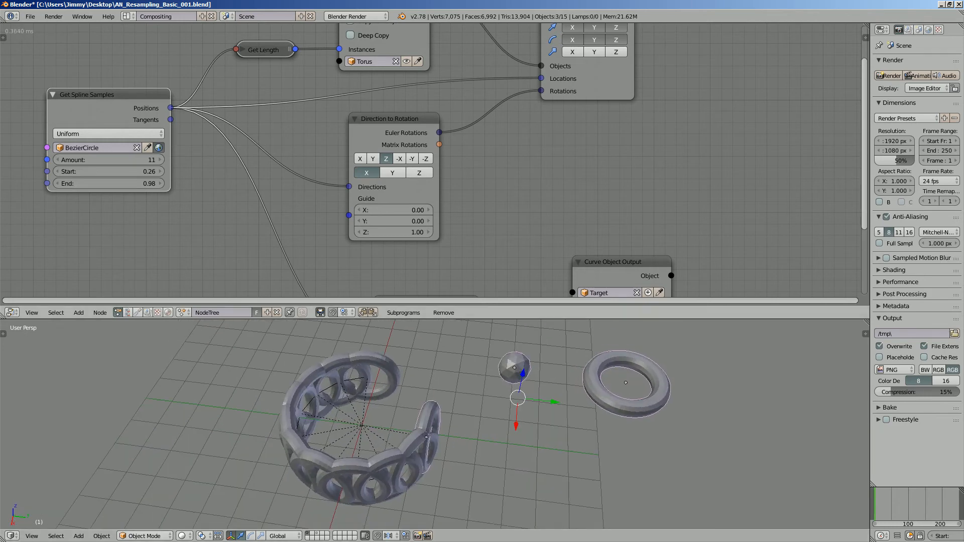
Step: Move the Get Spline Samples node slightly outward and link its Tangents output to the Directions input in place of Positions
scroll(434, 164, "down", 2)
scroll(434, 164, "up", 1)
middle_click_drag(435, 164, 436, 192)
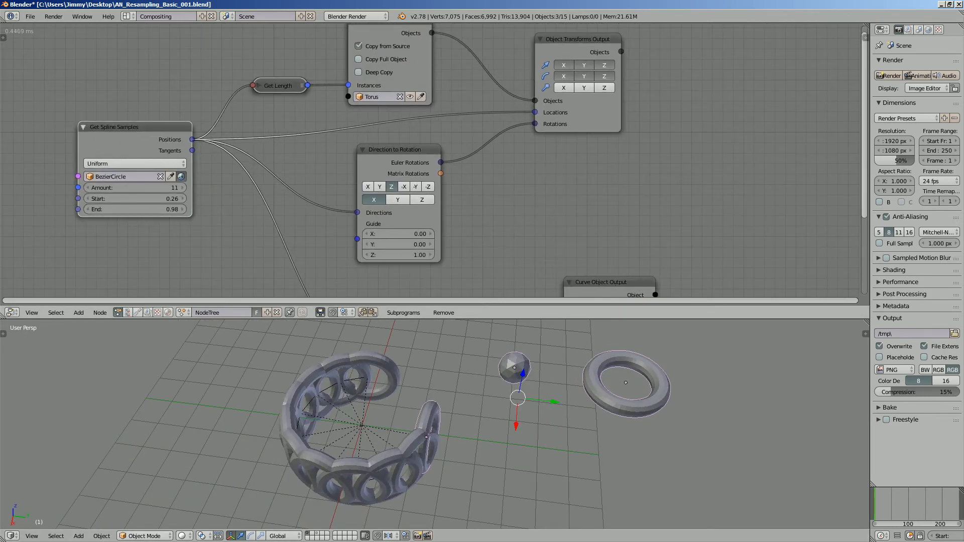
left_click_drag(130, 127, 115, 120)
left_click_drag(175, 144, 191, 144)
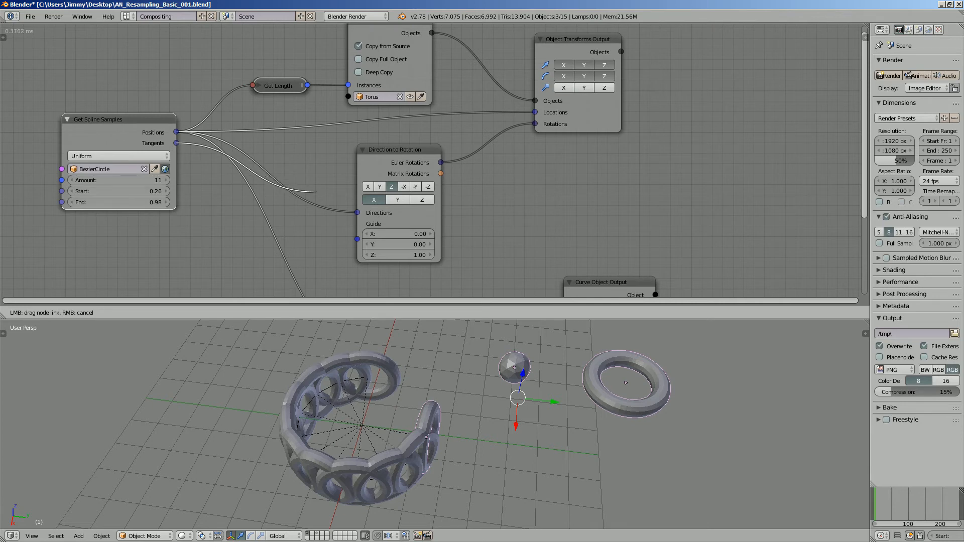
left_click_drag(316, 191, 357, 213)
middle_click_drag(504, 356, 511, 321)
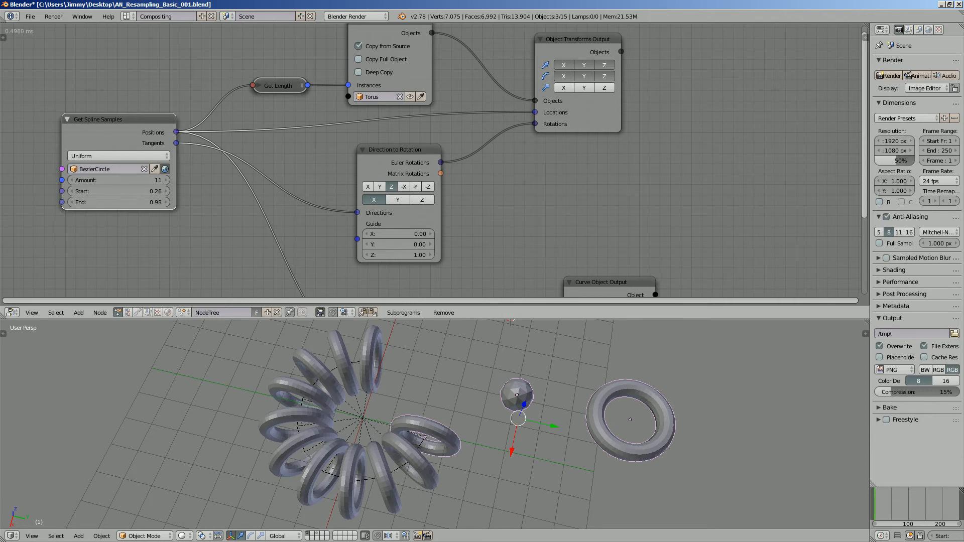
Step: Try other track axes, guide axes and Guide values on Direction to Rotation, returning to Z, X and a Guide of 0, 0, 1
scroll(455, 99, "down", 1)
scroll(433, 160, "up", 1)
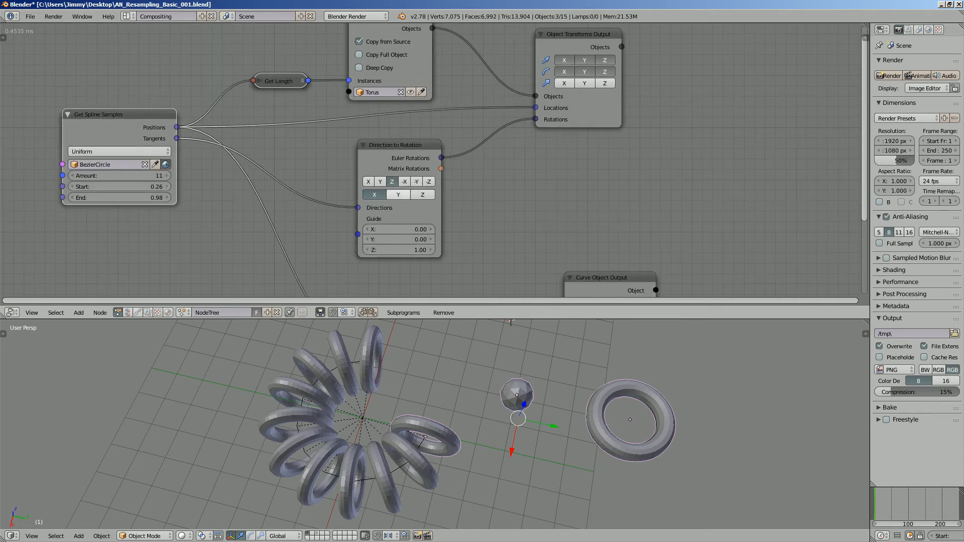
left_click(399, 195)
scroll(399, 195, "up", 1)
left_click(422, 198)
left_click(370, 198)
left_click(376, 183)
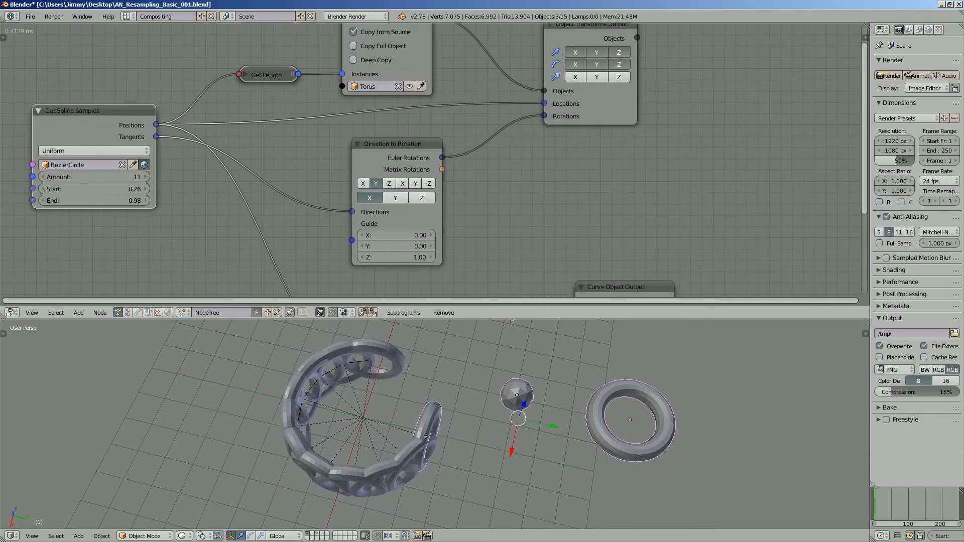
left_click(364, 183)
left_click(376, 183)
left_click(388, 183)
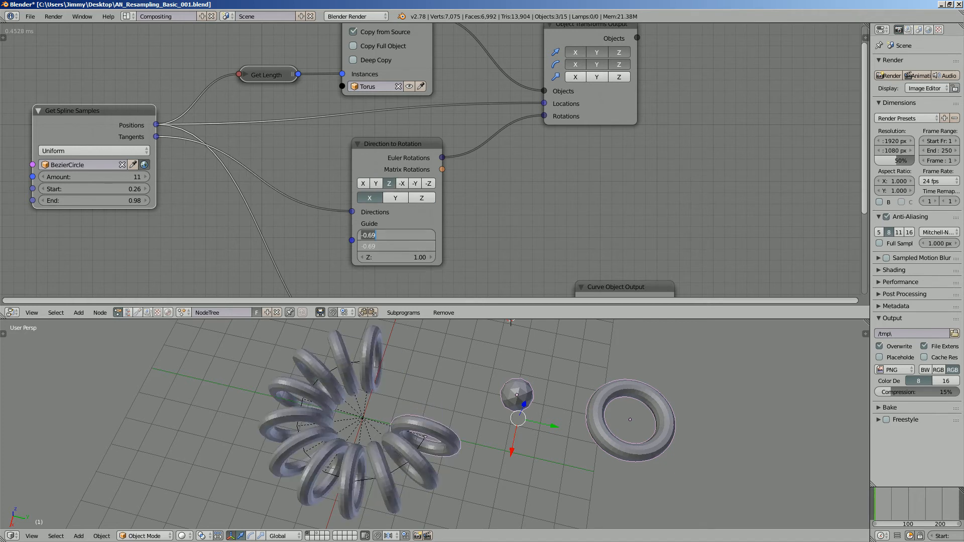
left_click_drag(396, 257, 405, 257)
Step: Nudge the Direction to Rotation node sideways and look over its links to the neighbouring nodes
left_click_drag(392, 144, 404, 145)
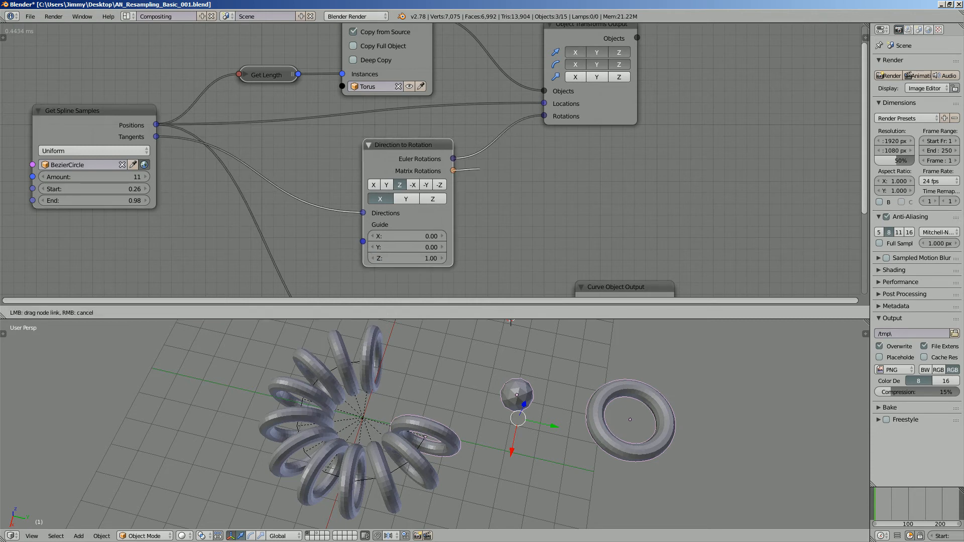
scroll(432, 161, "down", 2)
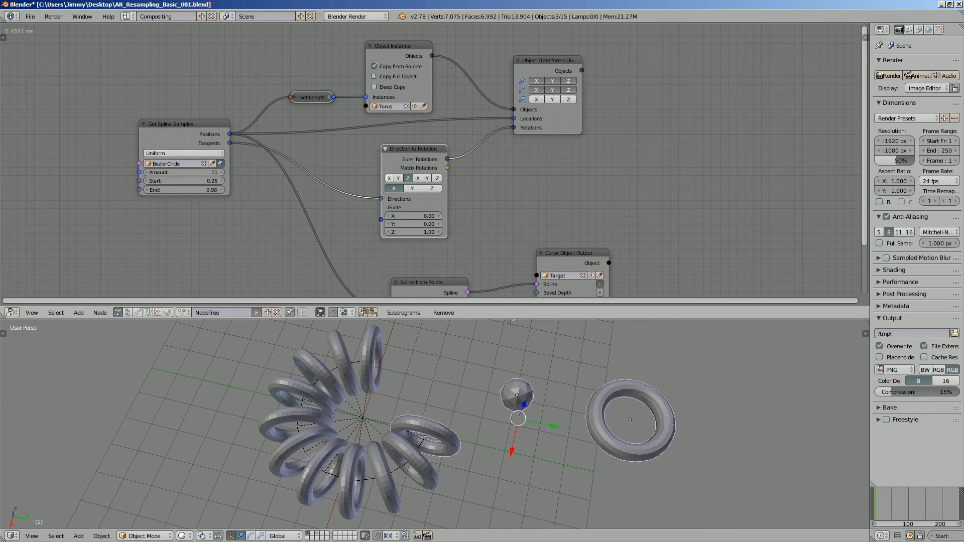
scroll(425, 182, "up", 7)
scroll(426, 182, "down", 4)
middle_click_drag(395, 235, 405, 216)
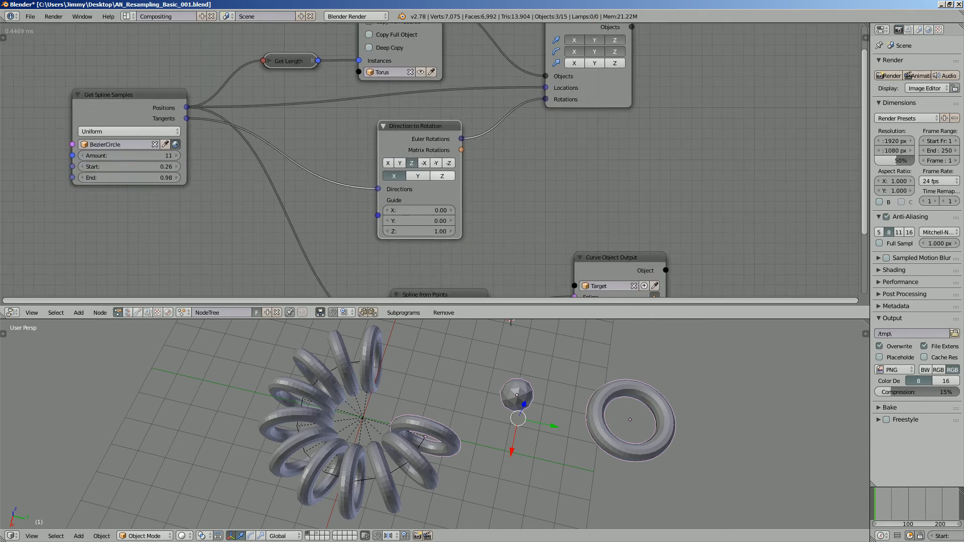
scroll(406, 216, "down", 4)
scroll(406, 215, "up", 3)
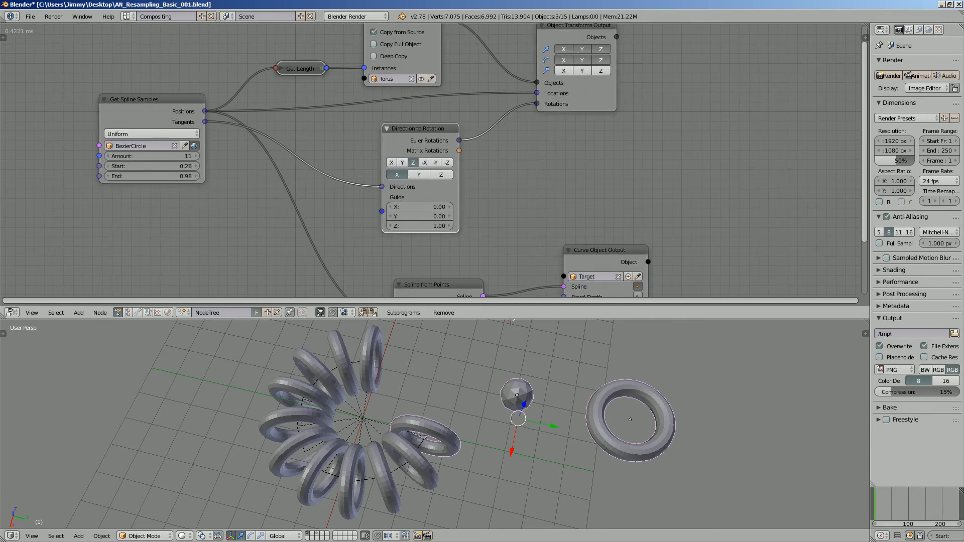
scroll(432, 161, "down", 3)
middle_click_drag(432, 161, 438, 163)
scroll(432, 160, "up", 4)
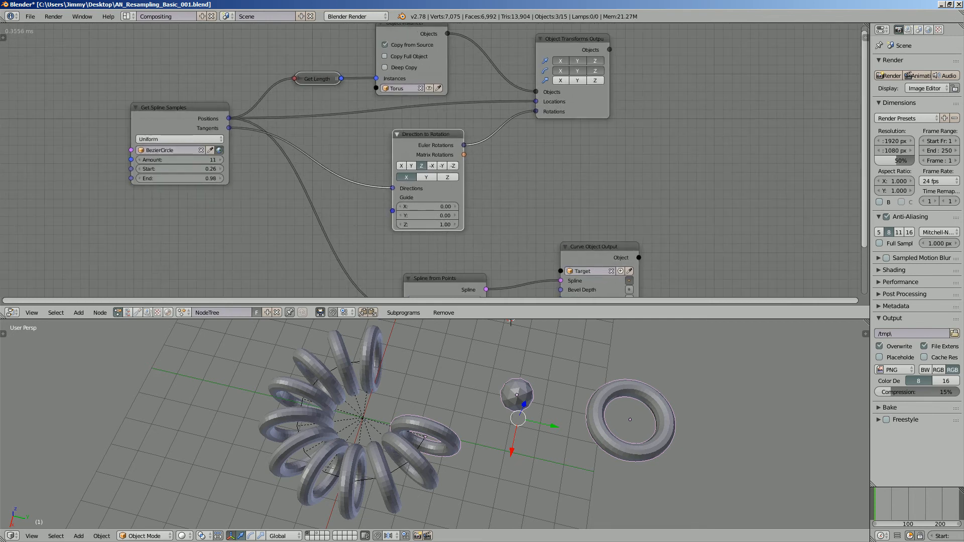
Step: Set the Get Spline Samples node's End to 0.87 and select the Target curve in the 3D view
mouse_move(151, 180)
left_mouse_down()
mouse_move(179, 180)
mouse_move(142, 181)
left_mouse_up()
middle_click_drag(432, 417, 520, 459)
right_click(406, 458)
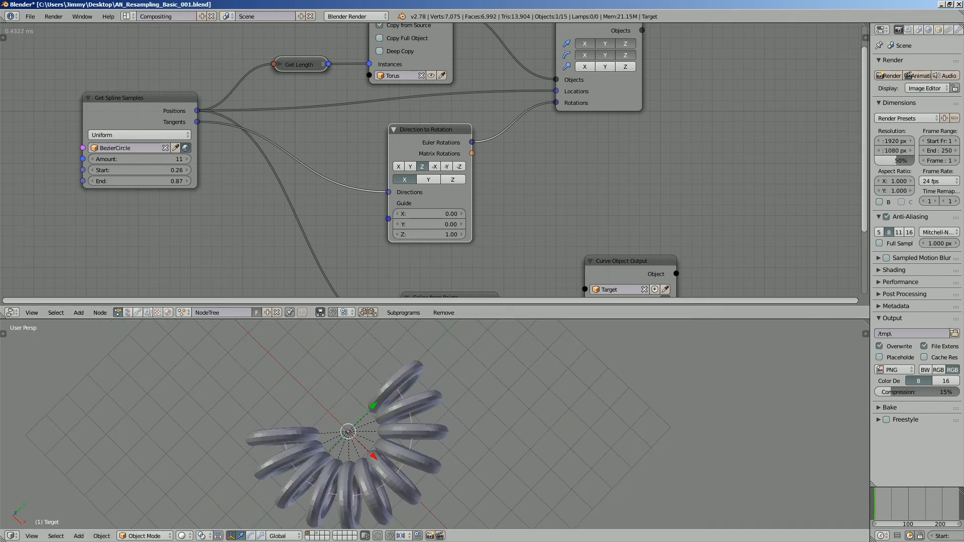
Step: Save the file over the existing version and widen the Properties editor
middle_click_drag(406, 458, 356, 440)
scroll(357, 440, "up", 1)
middle_click_drag(447, 428, 428, 431)
key("ctrl+s")
left_click(430, 420)
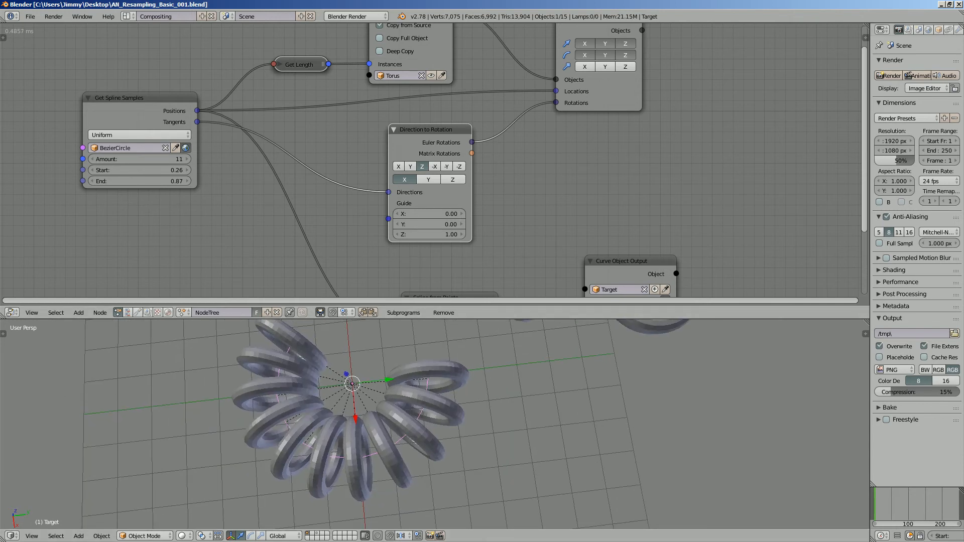
left_click_drag(871, 351, 822, 351)
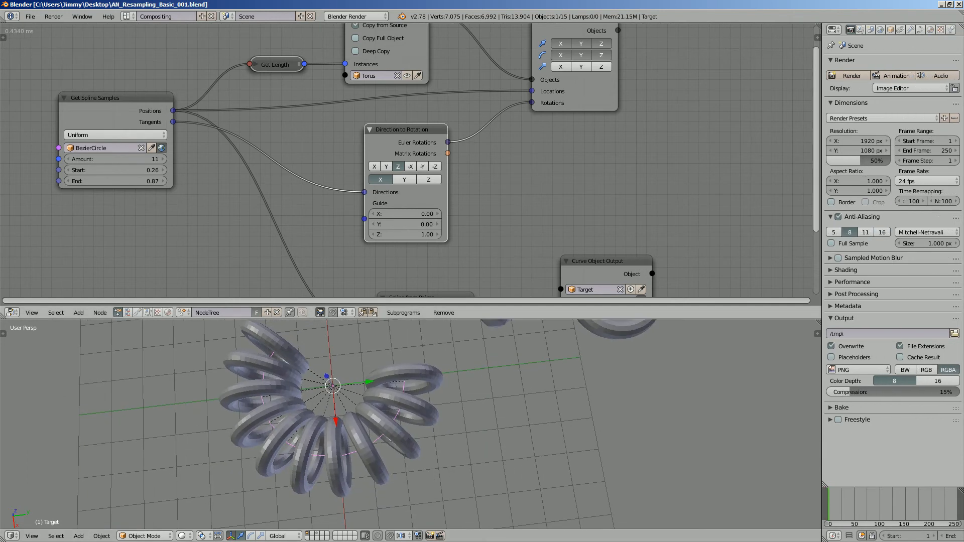
Step: Enable Bevel Depth on the Curve Object Output node, set it to 3.03 and save the file
scroll(502, 211, "down", 2)
middle_click_drag(502, 211, 471, 136)
scroll(471, 136, "up", 2)
left_click(605, 225)
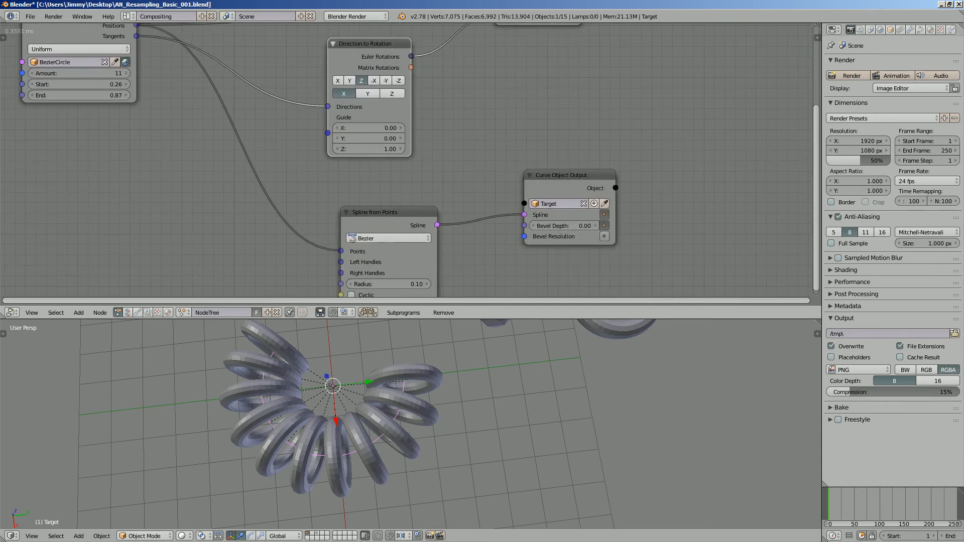
left_click_drag(565, 225, 592, 225)
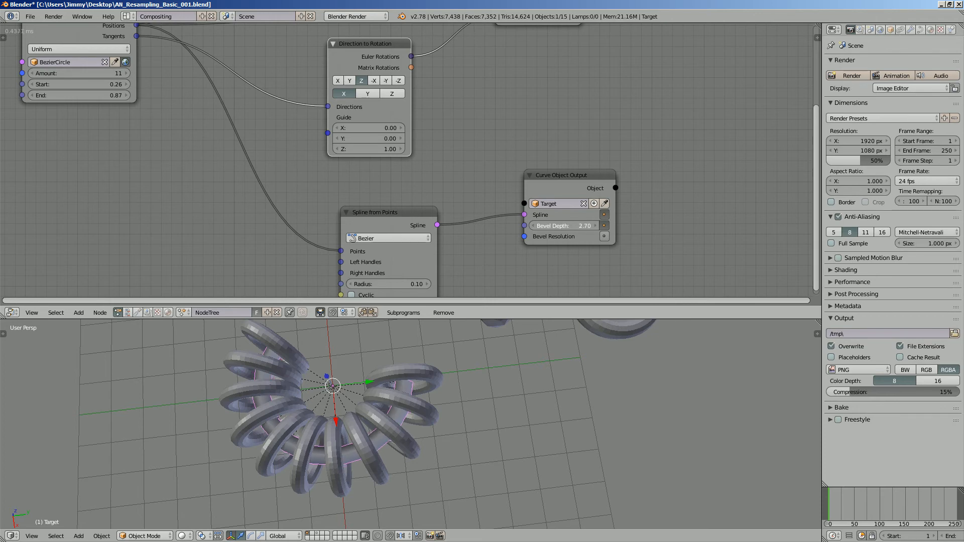
left_click_drag(564, 226, 578, 225)
middle_click_drag(352, 442, 382, 432)
key("ctrl+s")
Step: Enable Bevel Resolution on the Curve Object Output node, set it to 1 and save the file
scroll(427, 422, "up", 4)
left_click(604, 236)
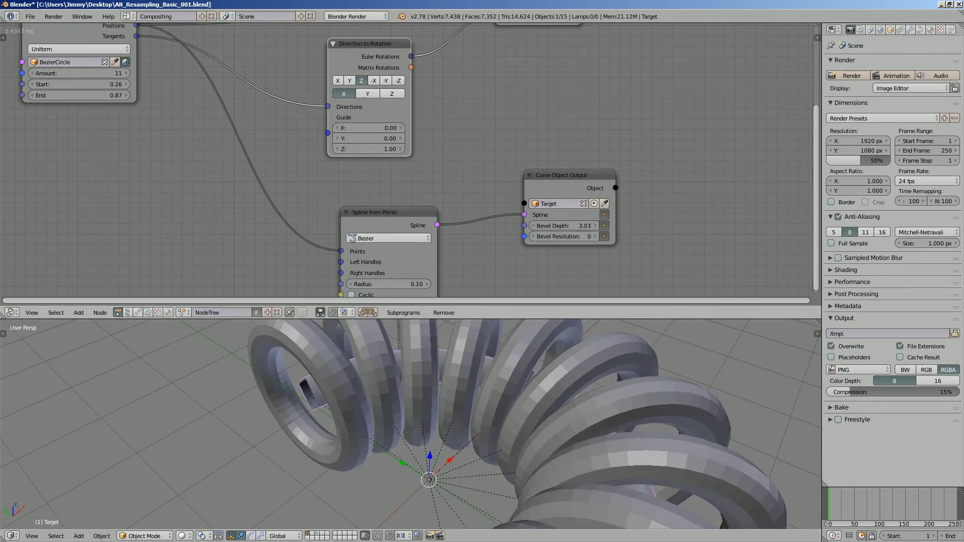
key("ctrl+s")
scroll(427, 427, "down", 3)
scroll(427, 427, "down", 2)
middle_click_drag(427, 426, 567, 437)
scroll(427, 422, "down", 2)
key("ctrl+s")
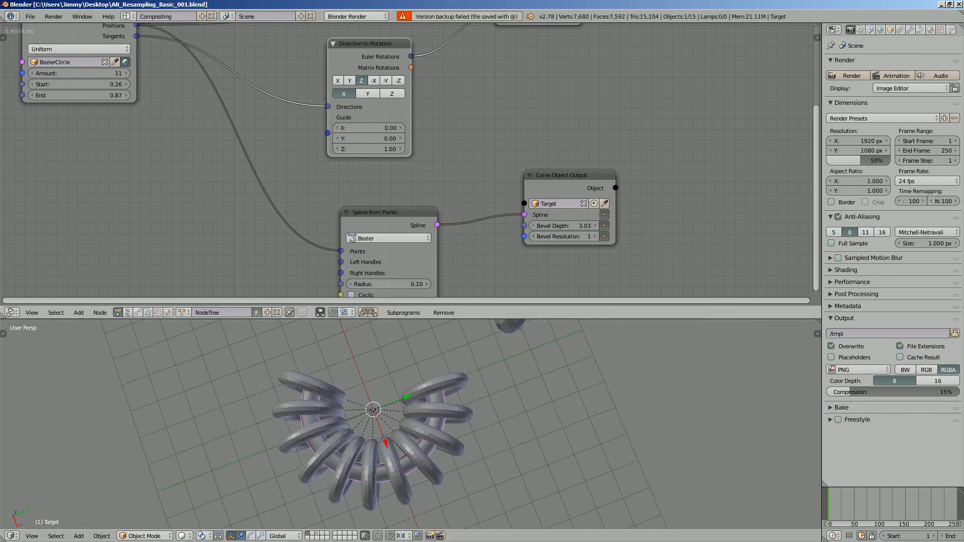
Step: Set the Get Spline Samples node's Start to 0.27 and End to 1.00, and save the file
mouse_move(79, 84)
left_mouse_down()
mouse_move(99, 95)
mouse_move(59, 95)
mouse_move(111, 95)
mouse_move(63, 84)
mouse_move(91, 84)
left_mouse_up()
middle_click_drag(452, 427, 411, 397)
scroll(412, 397, "down", 3)
key("ctrl+s")
Step: Show the layer holding the source BezierCircle, select the circle and return to the first layer
key("a")
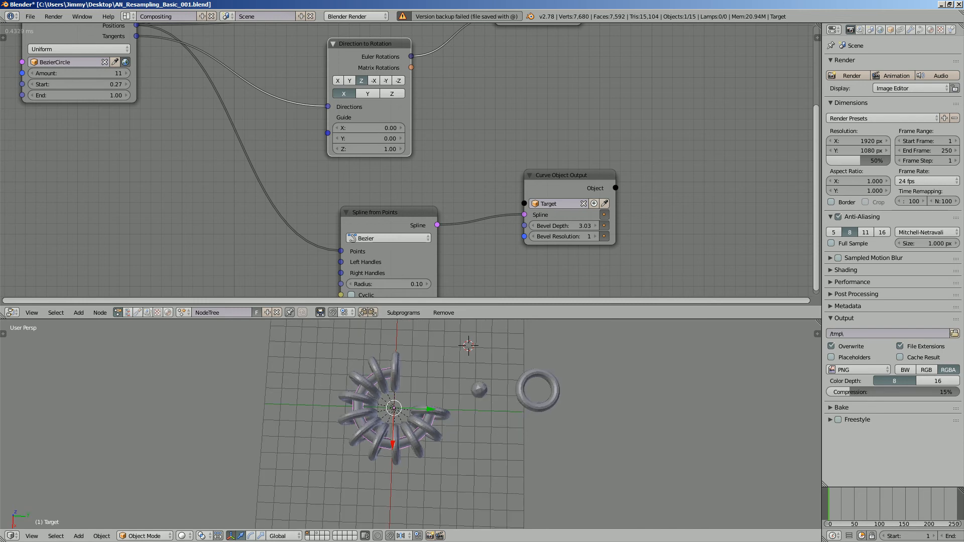
key("Delete")
right_click(424, 388)
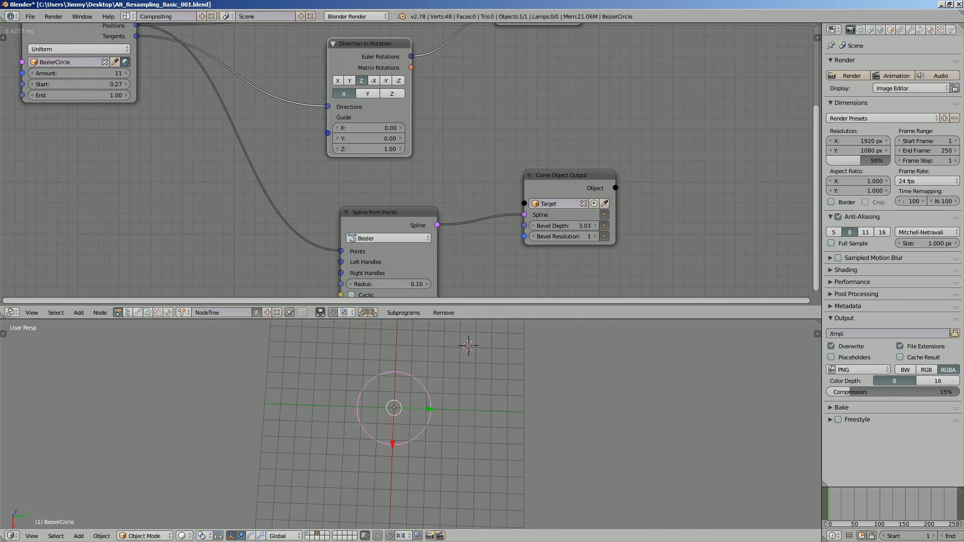
key("1")
key("3")
key("1")
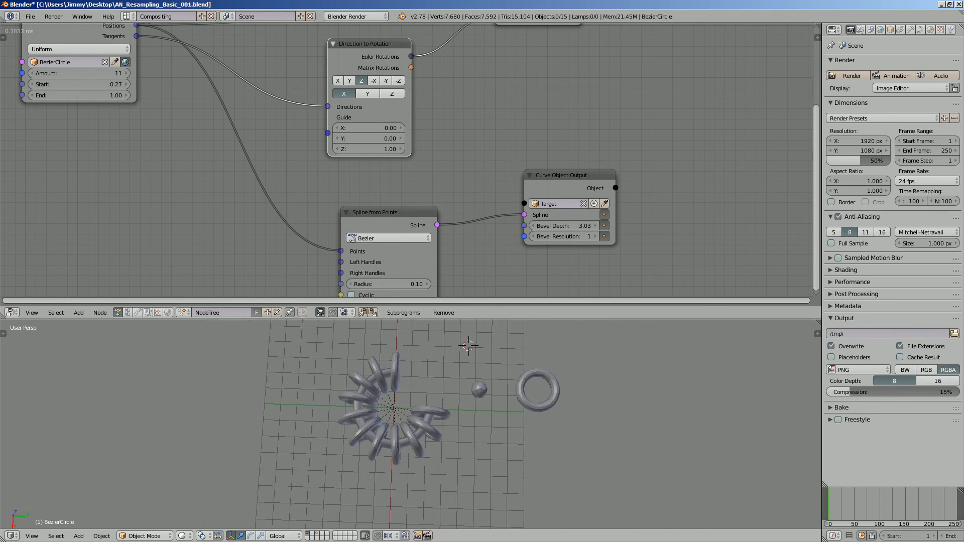
Step: Delete the Icosphere from the scene
scroll(411, 423, "up", 2)
scroll(411, 424, "down", 2)
right_click(471, 384)
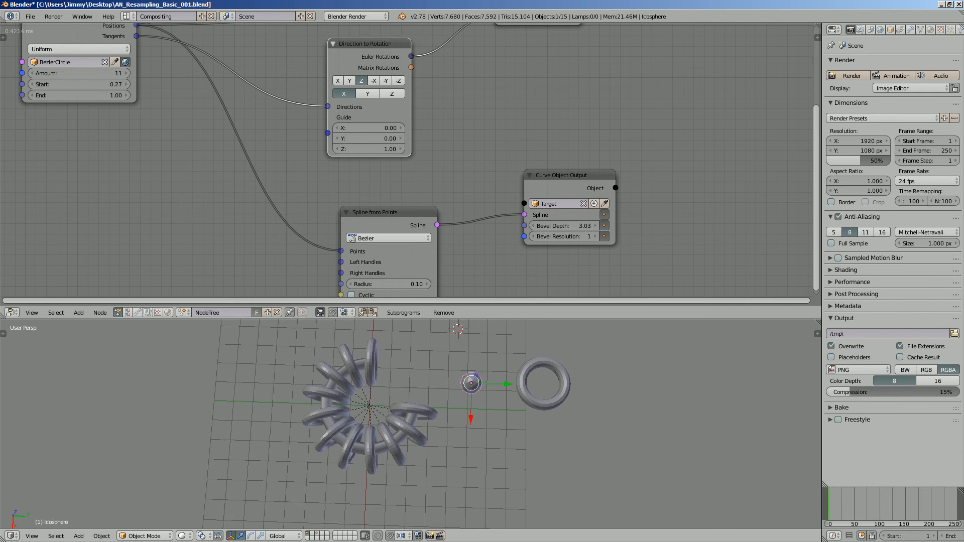
key("x")
left_click(495, 387)
Step: Move the original Torus closer to the ring of instances and save the file
right_click_drag(523, 383, 493, 405)
middle_click_drag(493, 406, 503, 404)
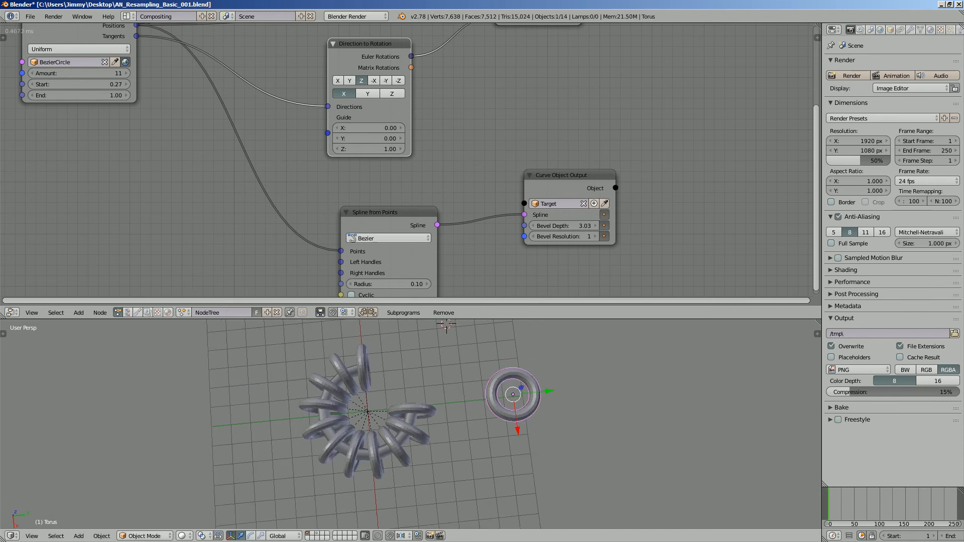
key("ctrl+s")
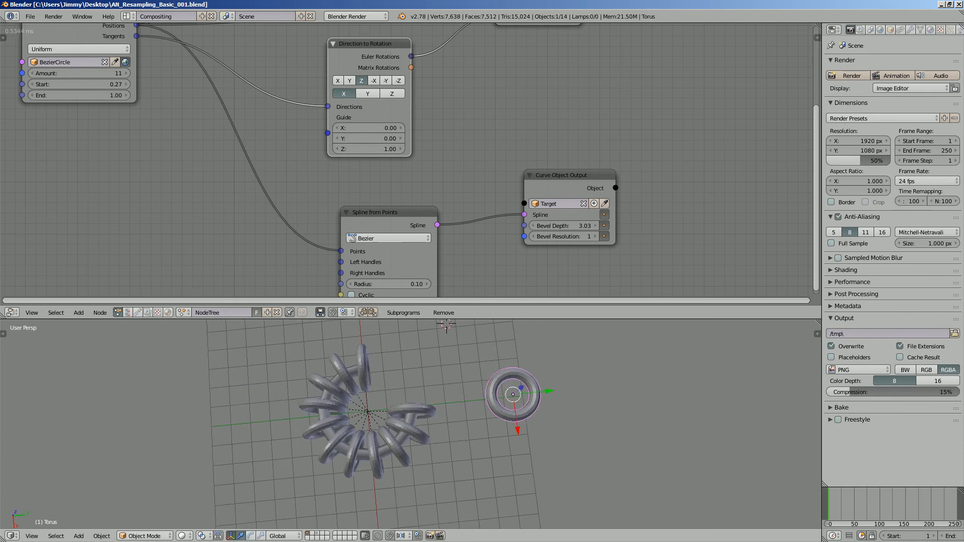
Step: Move the Spline from Points node up, closer beneath the Direction to Rotation node
key("Home")
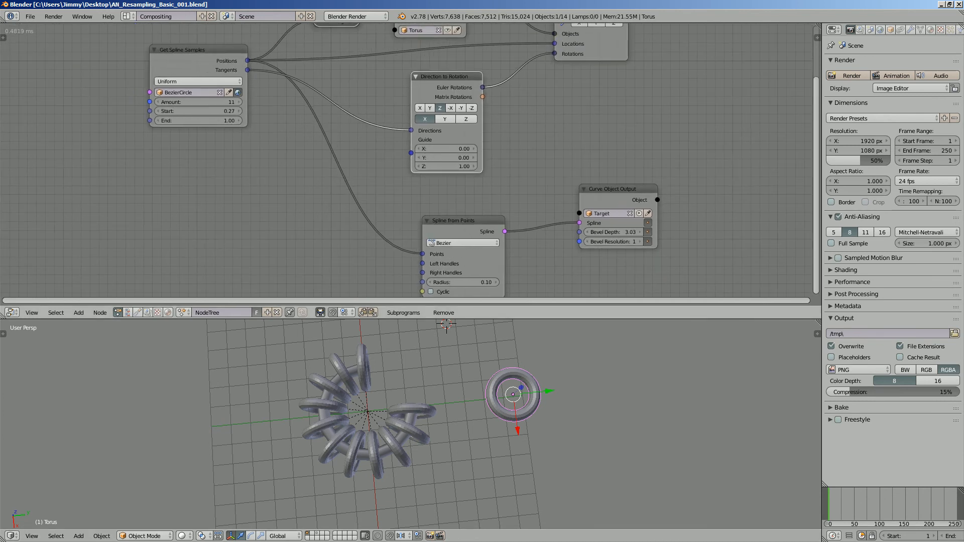
left_click_drag(462, 221, 424, 183)
scroll(424, 183, "down", 2)
middle_click_drag(424, 183, 451, 204)
key("shift+a")
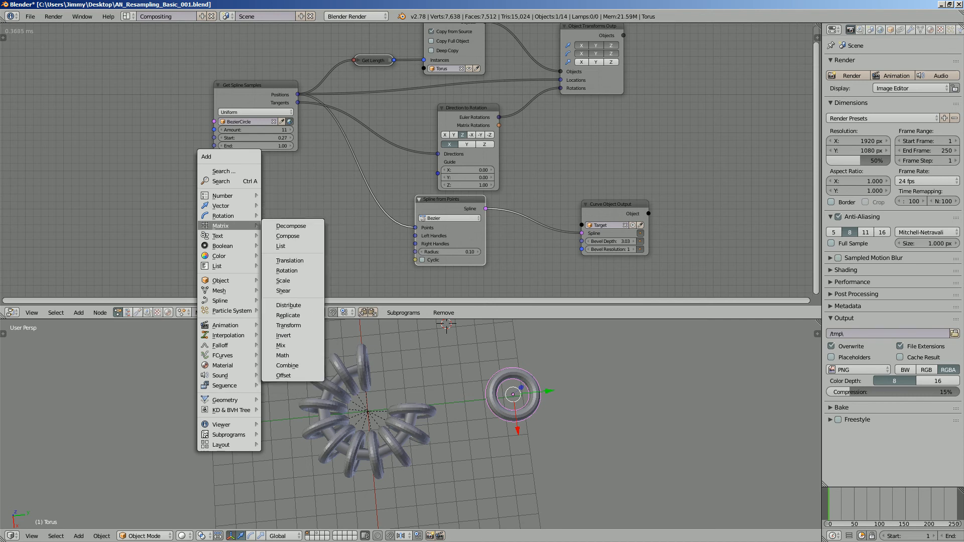
mouse_move(225, 326)
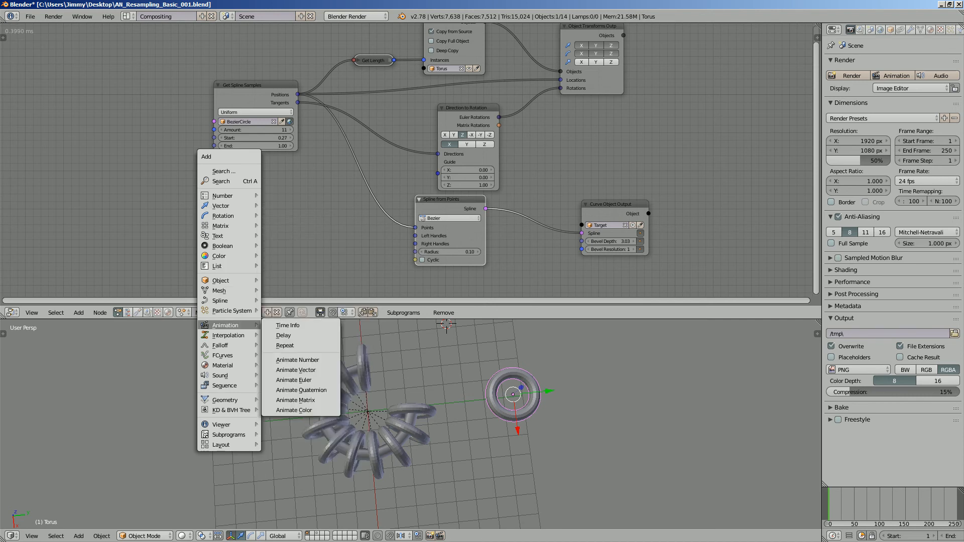
mouse_move(221, 280)
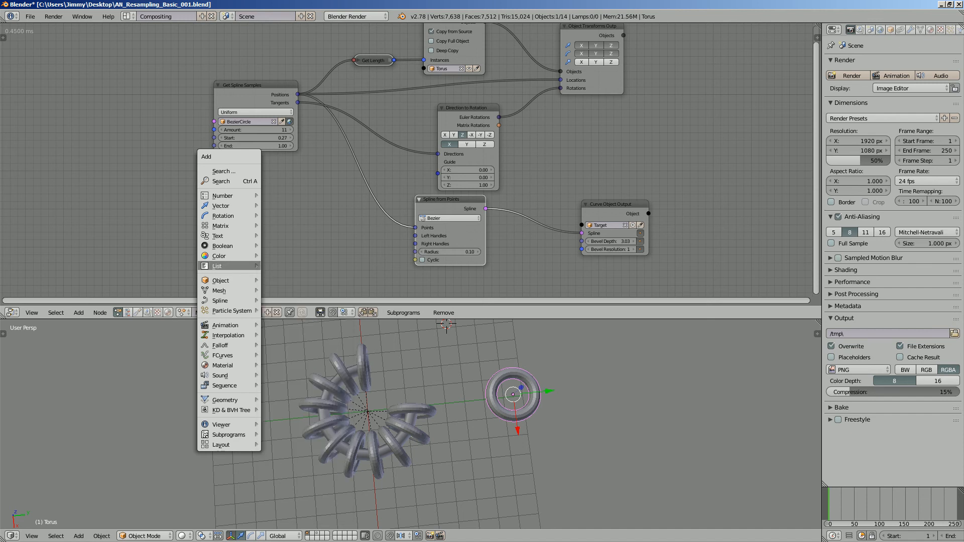
mouse_move(221, 256)
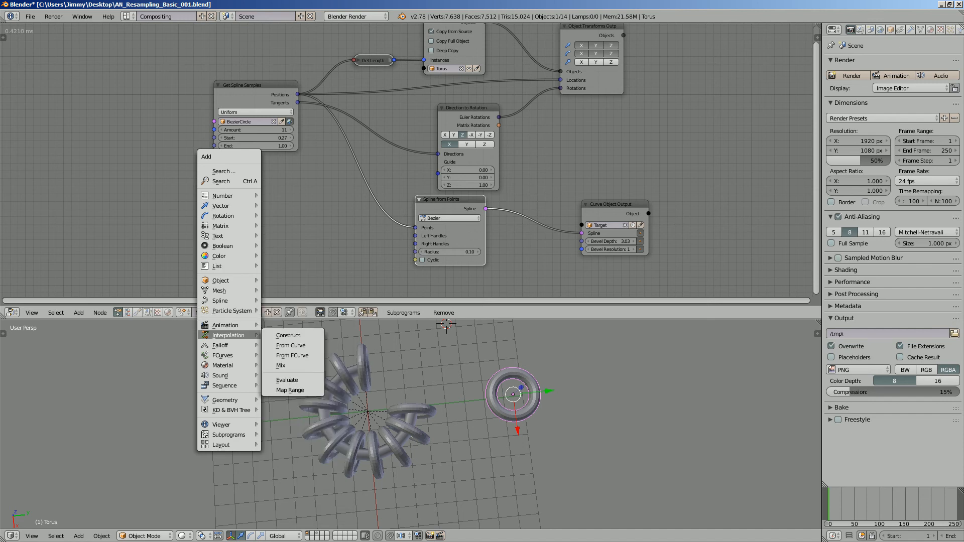
middle_click_drag(426, 412, 452, 367)
scroll(462, 386, "up", 2)
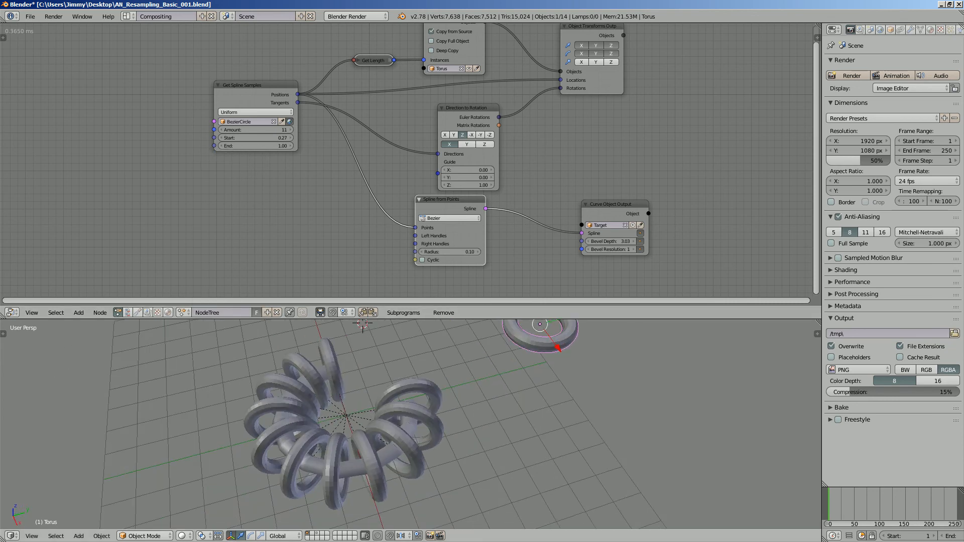
Step: Move the Object Transforms Output node farther from the Object Instancer and Direction to Rotation nodes, and save the file
scroll(411, 164, "down", 2)
middle_click_drag(410, 164, 325, 200)
scroll(325, 201, "up", 2)
mouse_move(412, 412)
middle_mouse_down()
mouse_move(403, 404)
mouse_move(442, 359)
mouse_move(441, 392)
mouse_move(399, 414)
middle_mouse_up()
scroll(417, 404, "up", 2)
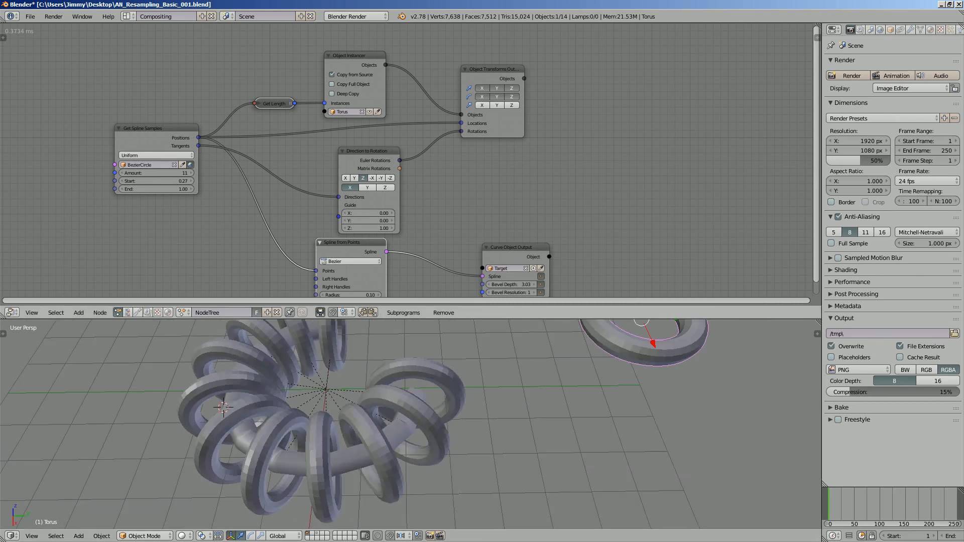
left_click_drag(492, 68, 605, 67)
scroll(604, 67, "up", 3)
middle_click_drag(605, 67, 575, 72)
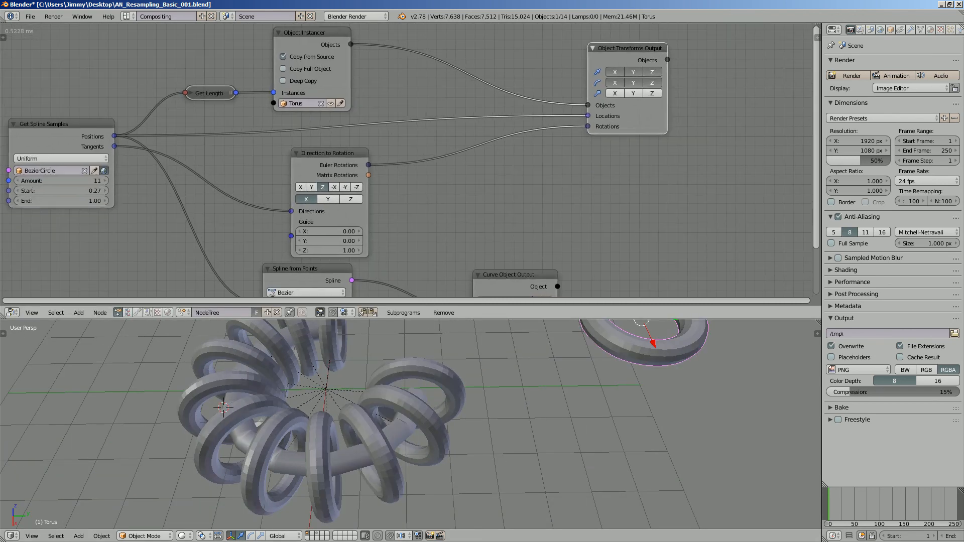
key("ctrl+s")
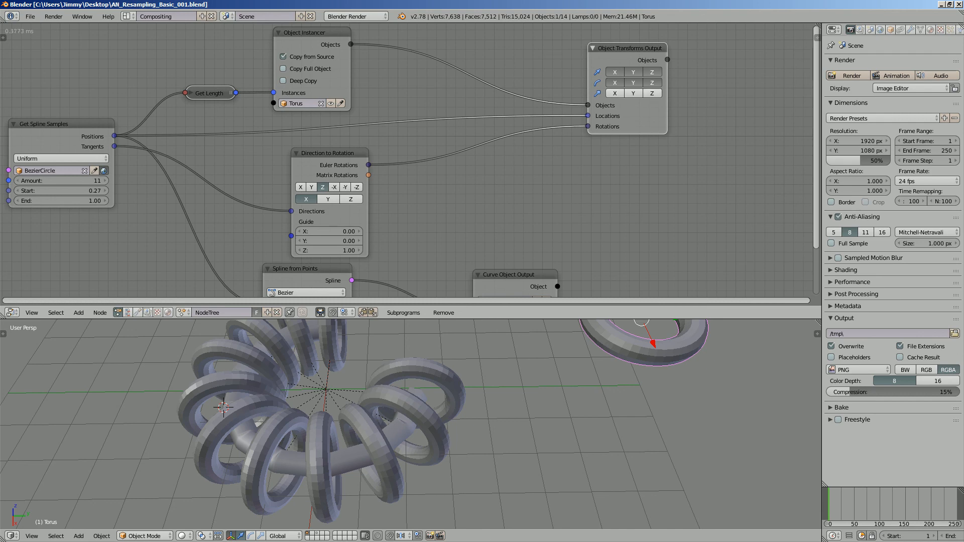
Step: Shift the Object Transforms Output node slightly up and outward in the node tree, and save over the existing file
left_click_drag(628, 48, 646, 36)
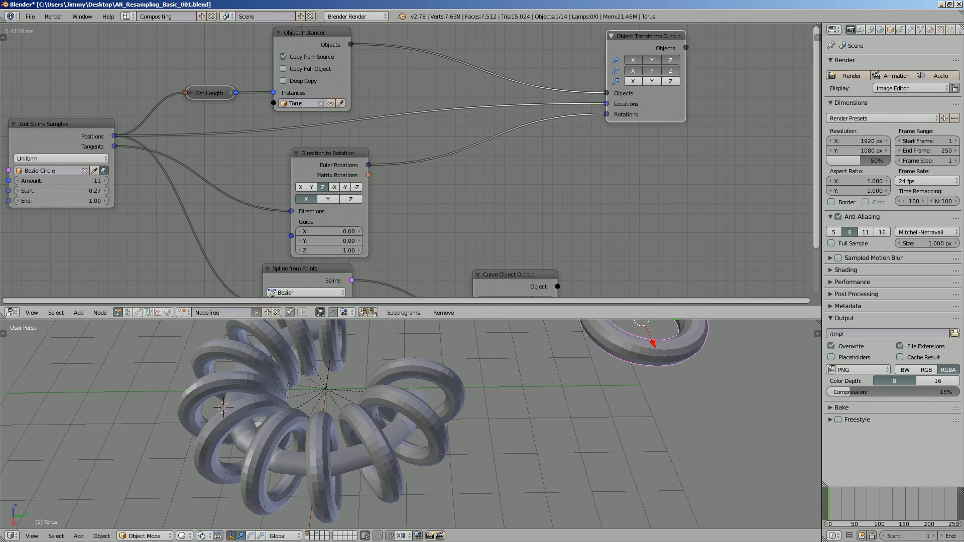
middle_click_drag(452, 211, 450, 205)
scroll(410, 424, "down", 4)
middle_click_drag(410, 425, 433, 423)
scroll(433, 423, "up", 1)
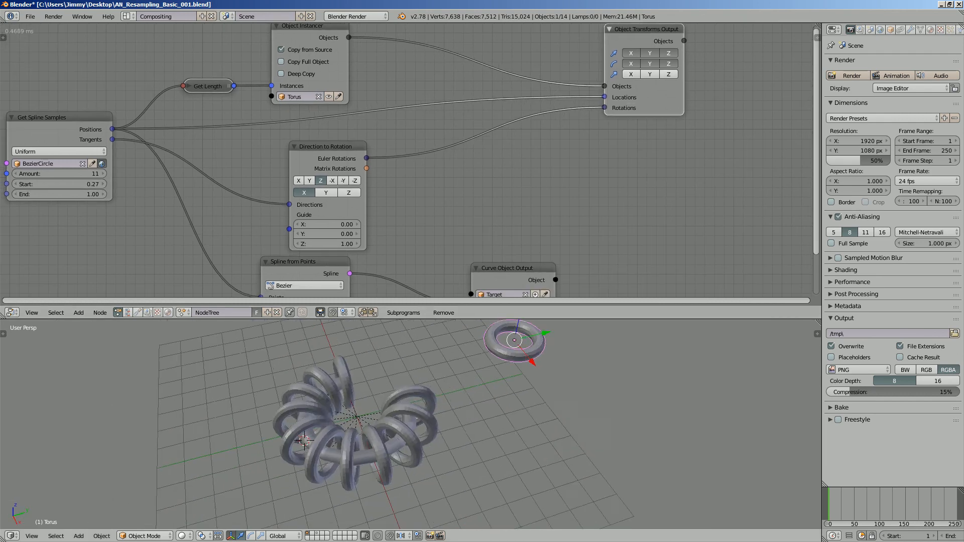
scroll(433, 423, "up", 1)
key("ctrl+s")
key("Return")
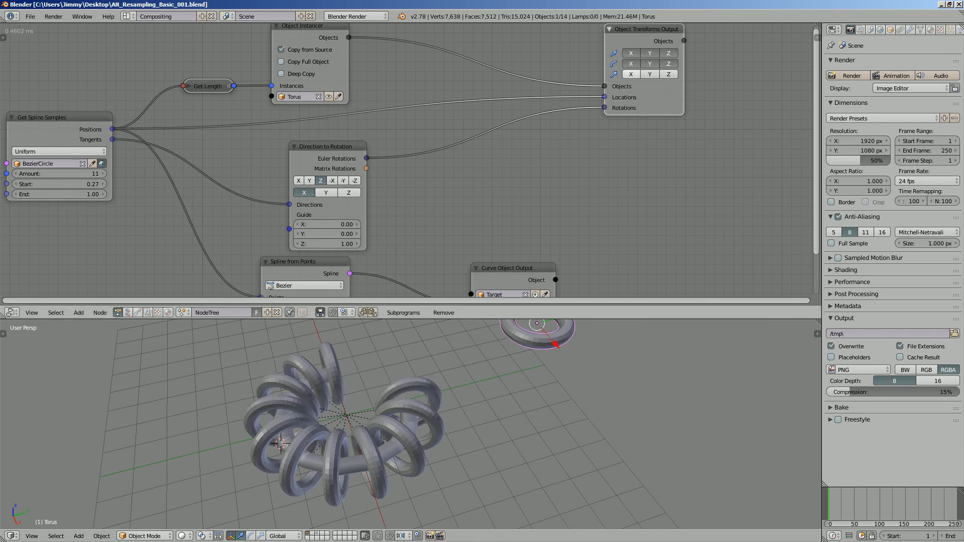
key("shift+a")
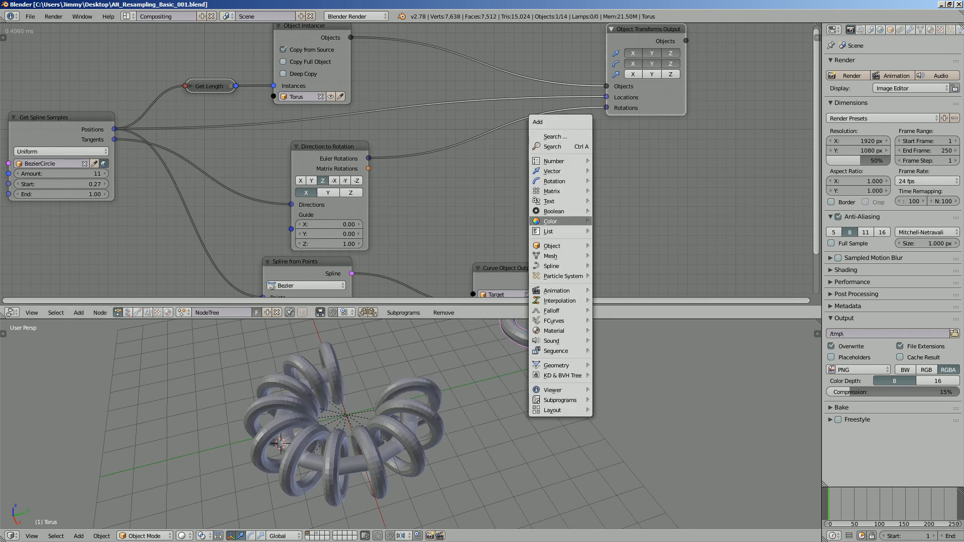
mouse_move(550, 201)
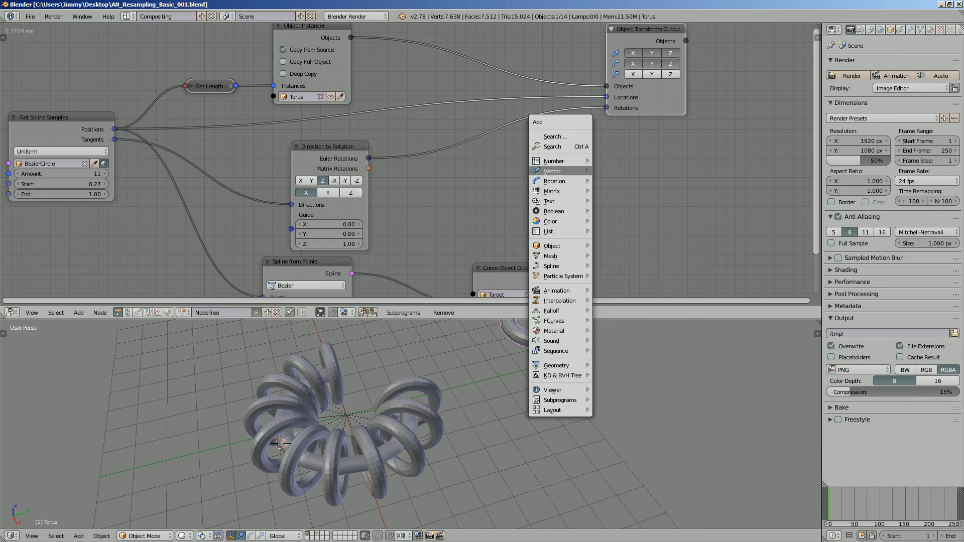
Step: Bring the Spline from Points and Curve Object Output nodes closer together below Direction to Rotation, and try to save the file
scroll(593, 183, "down", 2)
middle_click_drag(552, 176, 595, 167)
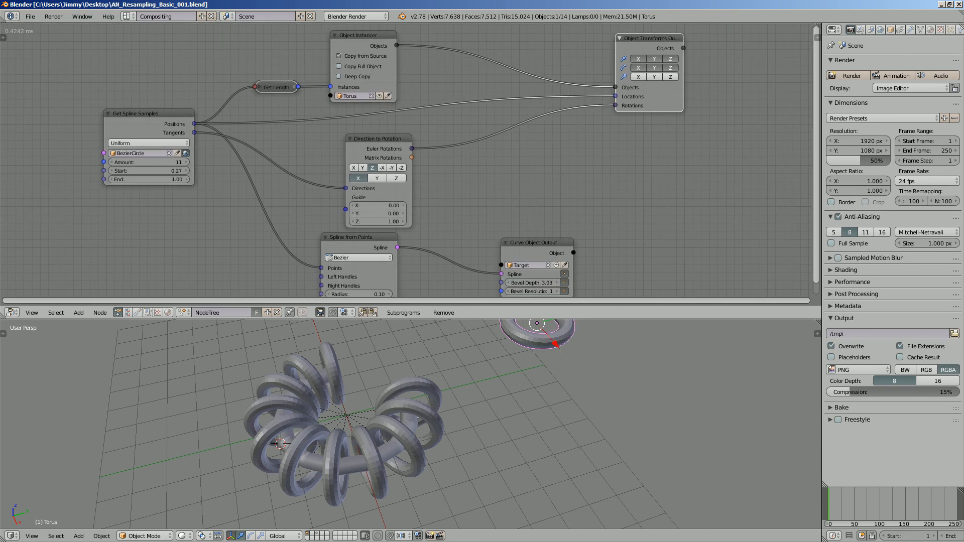
left_click_drag(367, 237, 393, 254)
left_click_drag(532, 243, 515, 252)
scroll(359, 161, "down", 2)
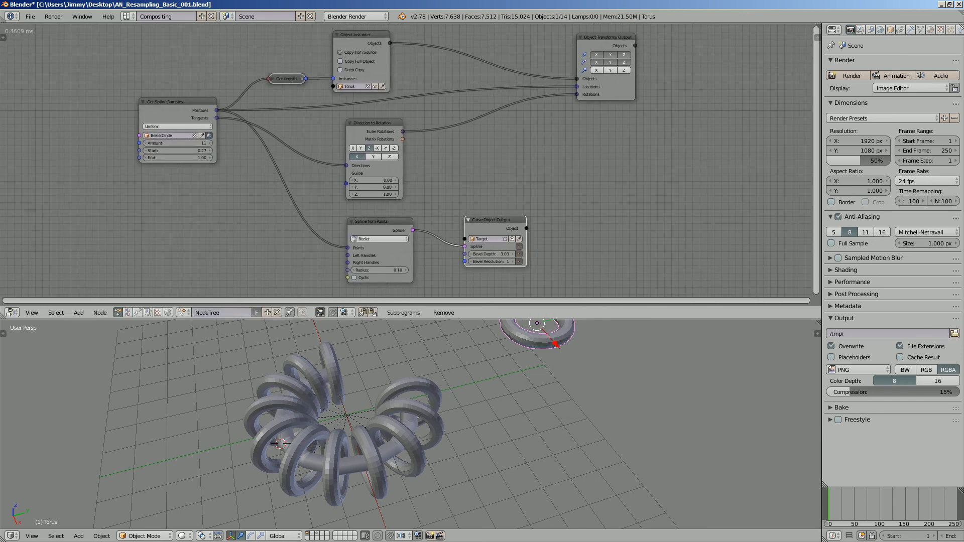
key("ctrl+s")
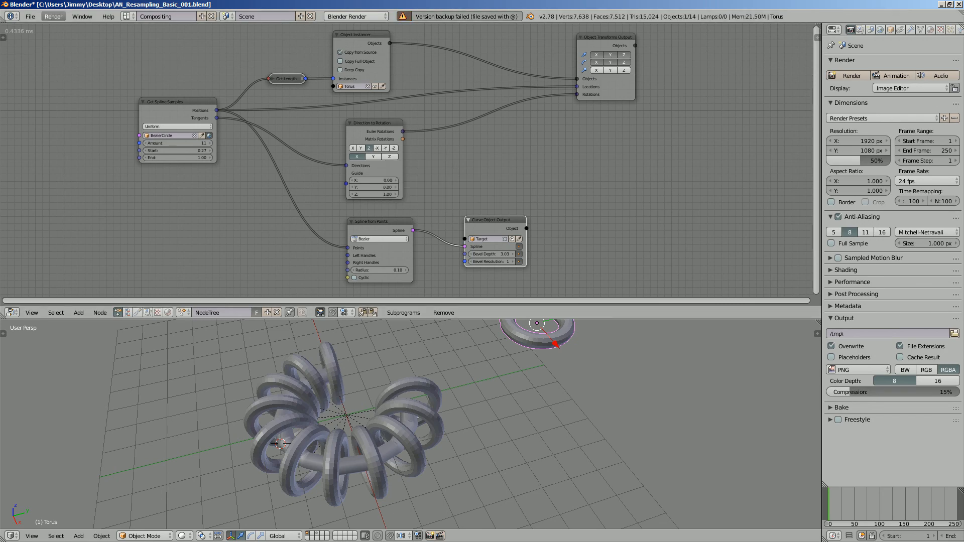
Step: Save the project as a new incremented version named AN_Resampling_Basic_002.blend on the Desktop
left_click(31, 16)
left_click(48, 104)
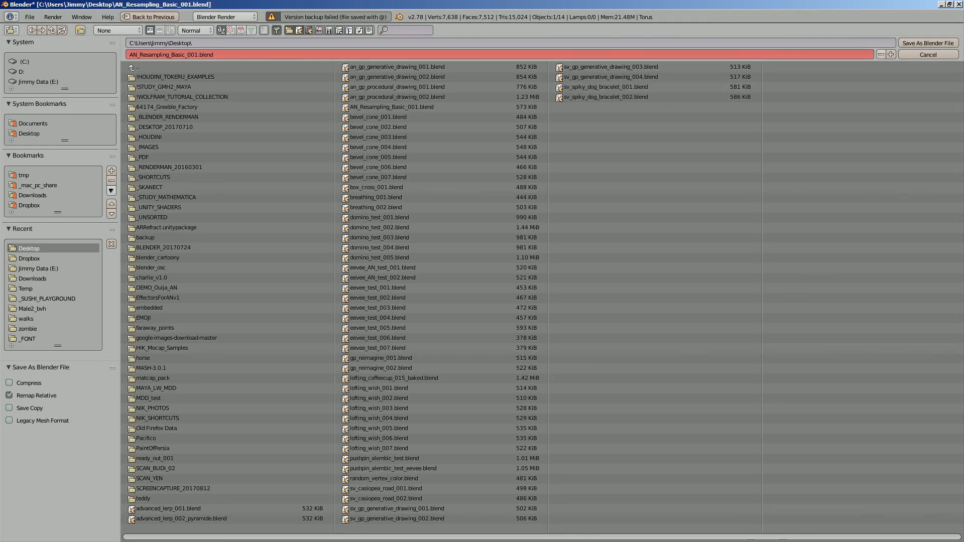
left_click(891, 55)
left_click(928, 43)
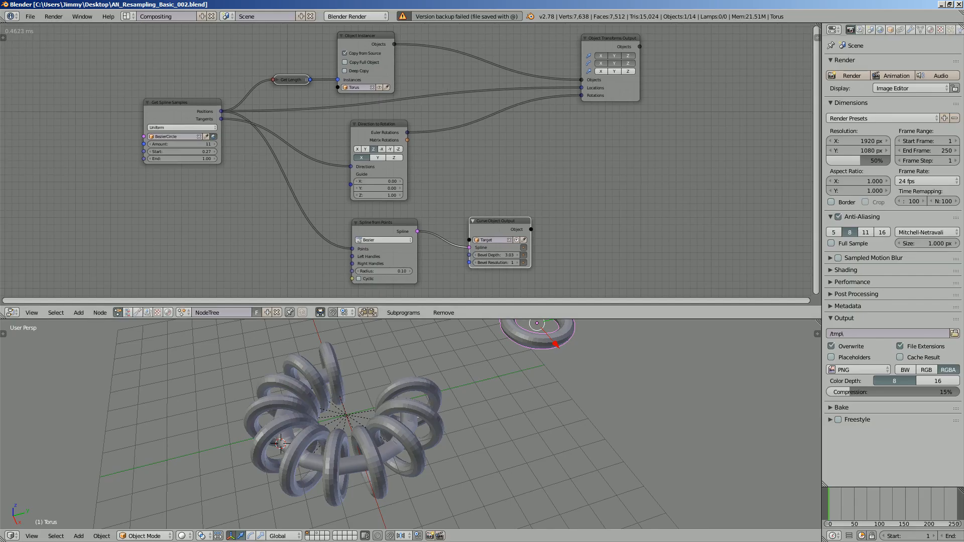